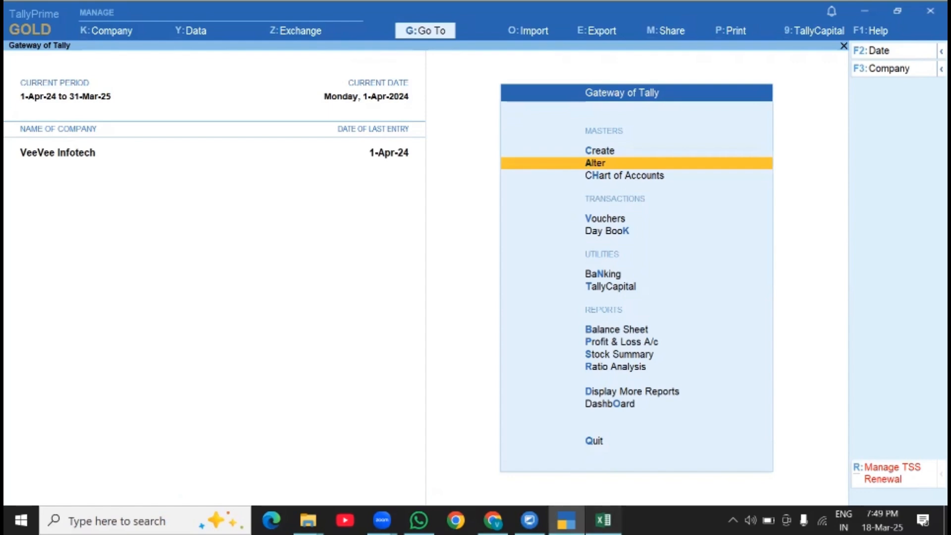
- Check the StockItem MRP workbook, then in TallyPrime open the export of a sample Excel file for masters
key(alt+Tab)
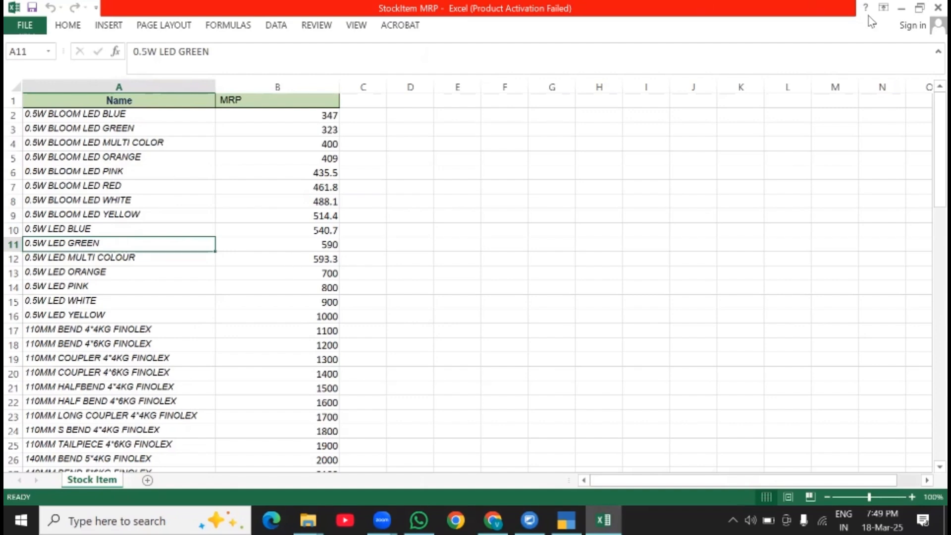
click(901, 8)
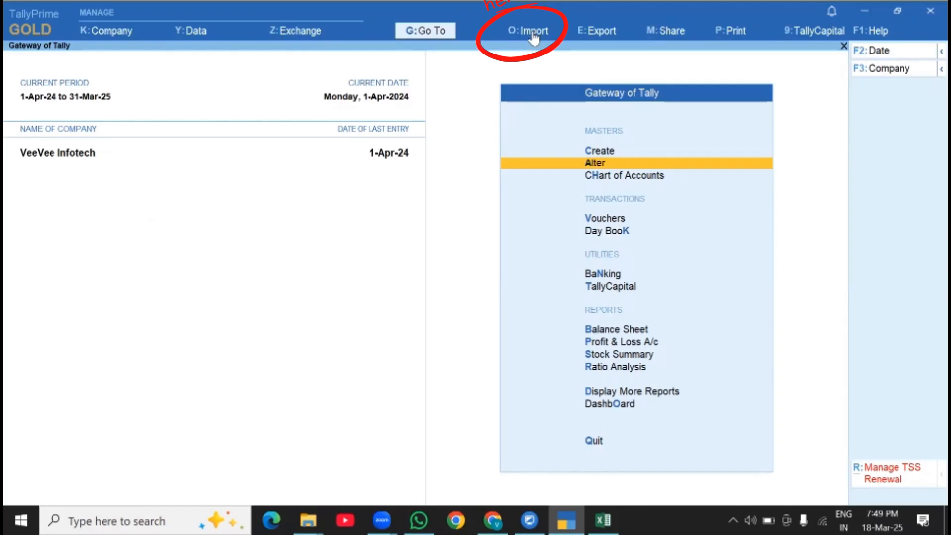
click(528, 29)
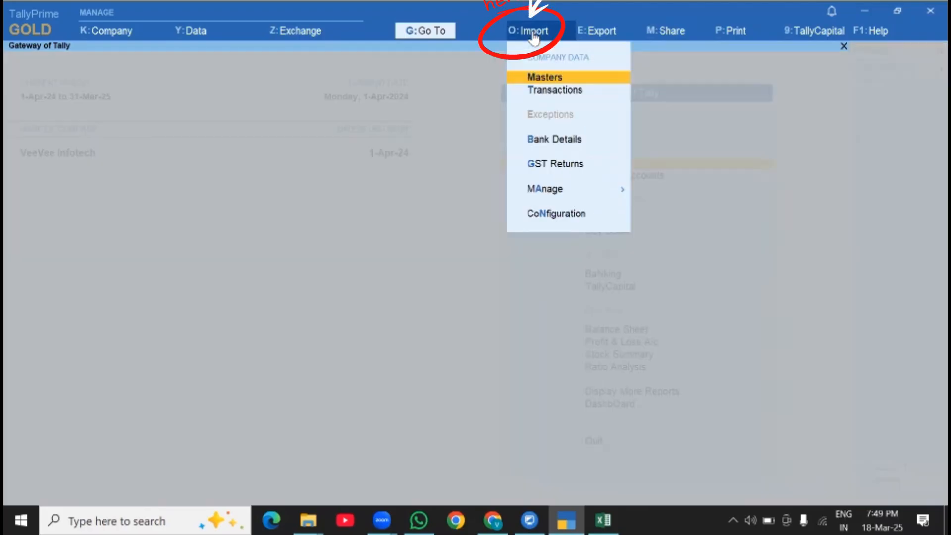
click(541, 193)
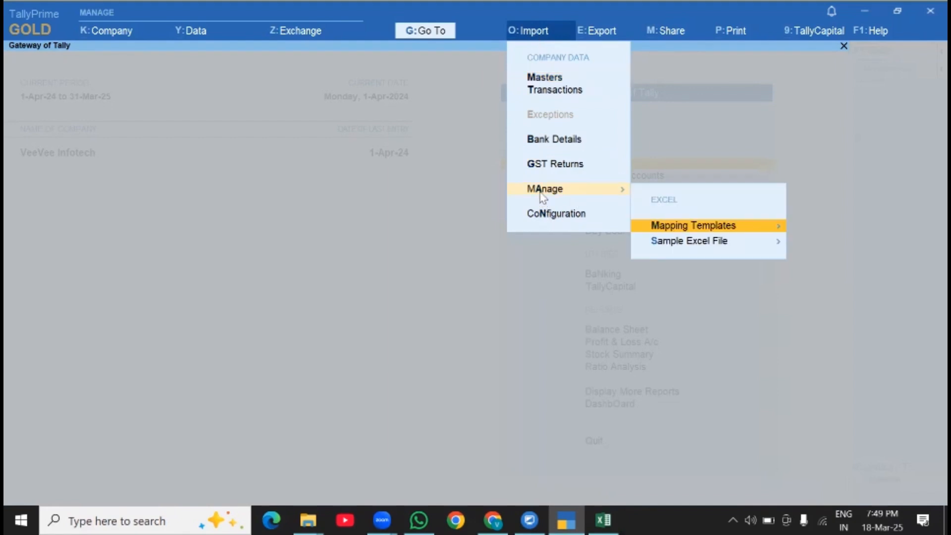
click(666, 243)
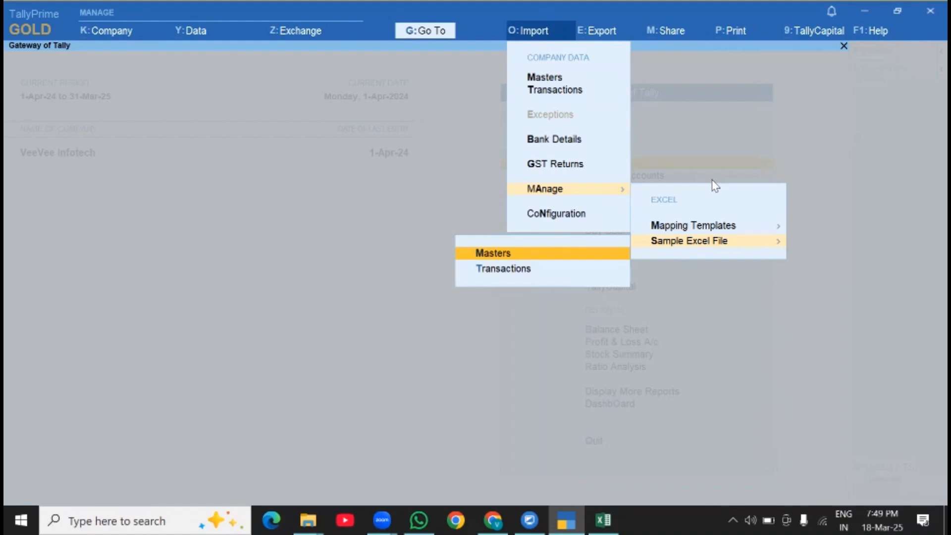
key(Return)
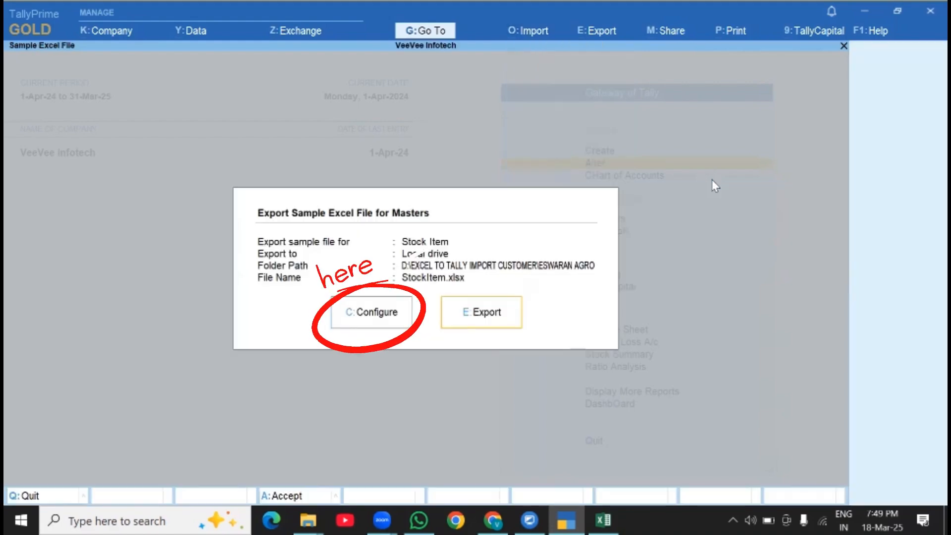
- In the export configuration, choose Stock Item as the master type for the sample file
key(c)
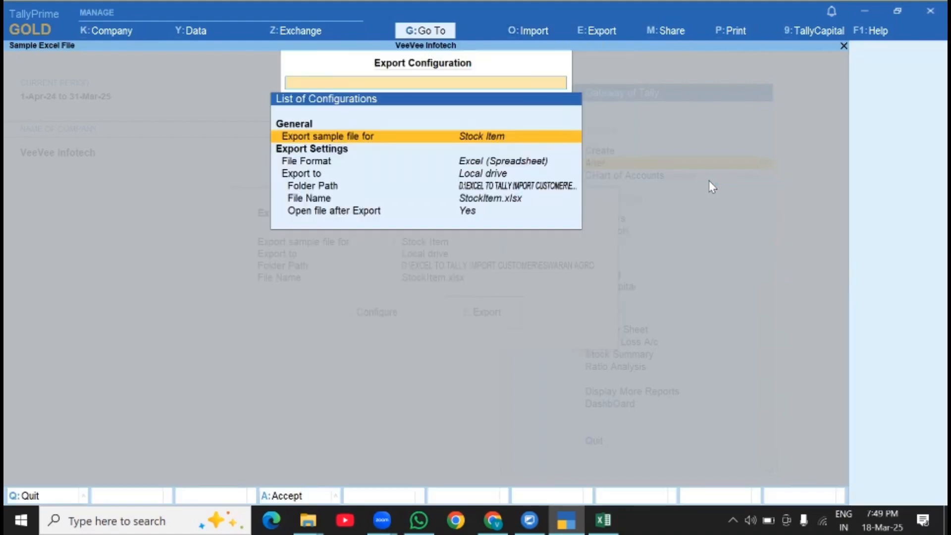
key(Return)
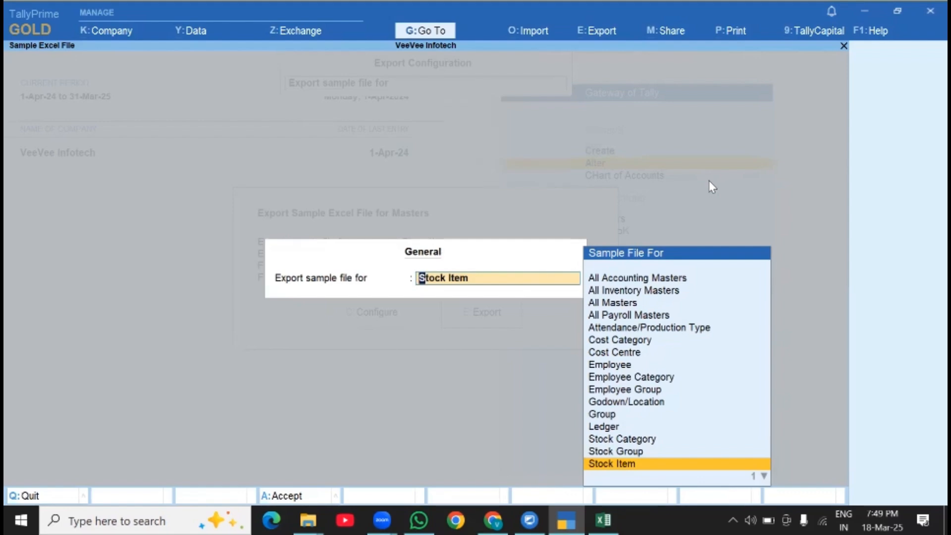
key(Return)
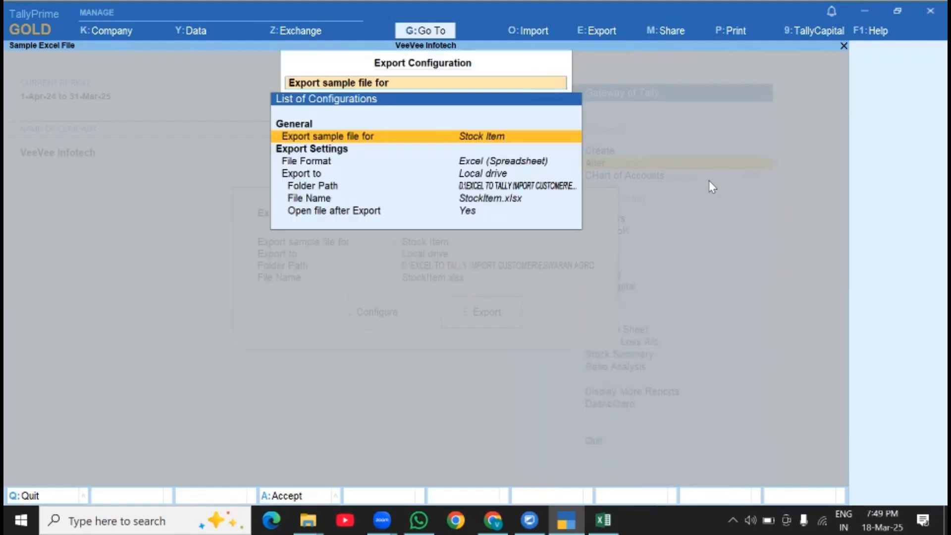
- Open the export folder path setting and choose to specify the path manually
key(Down)
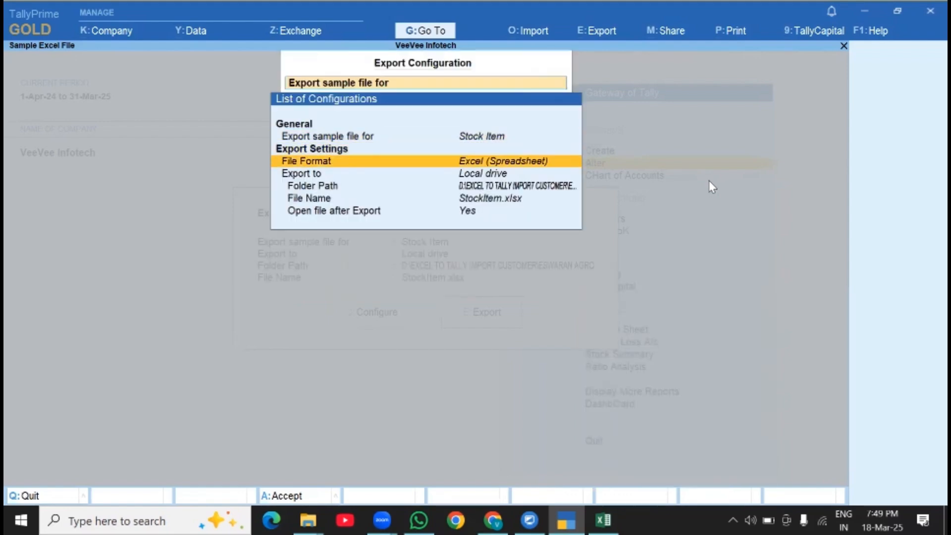
key(Down)
key(Down)
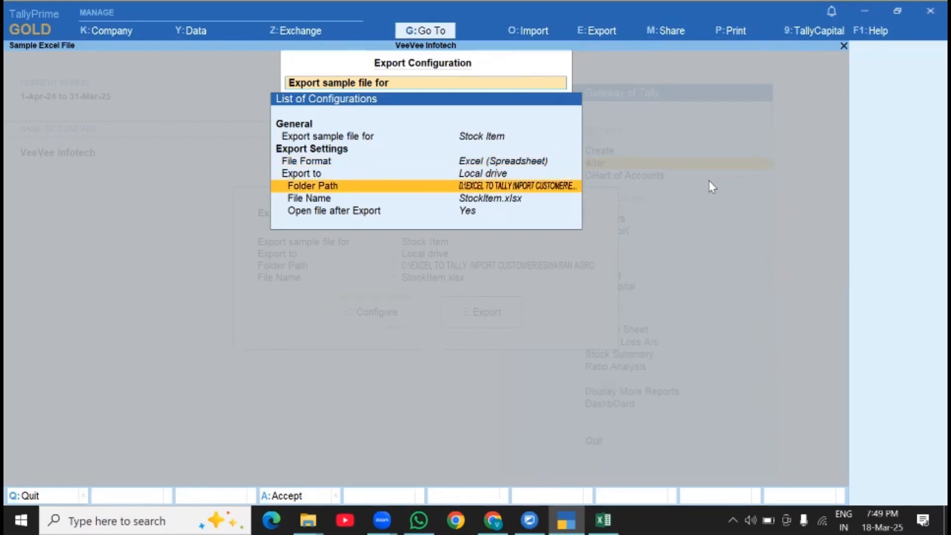
key(Return)
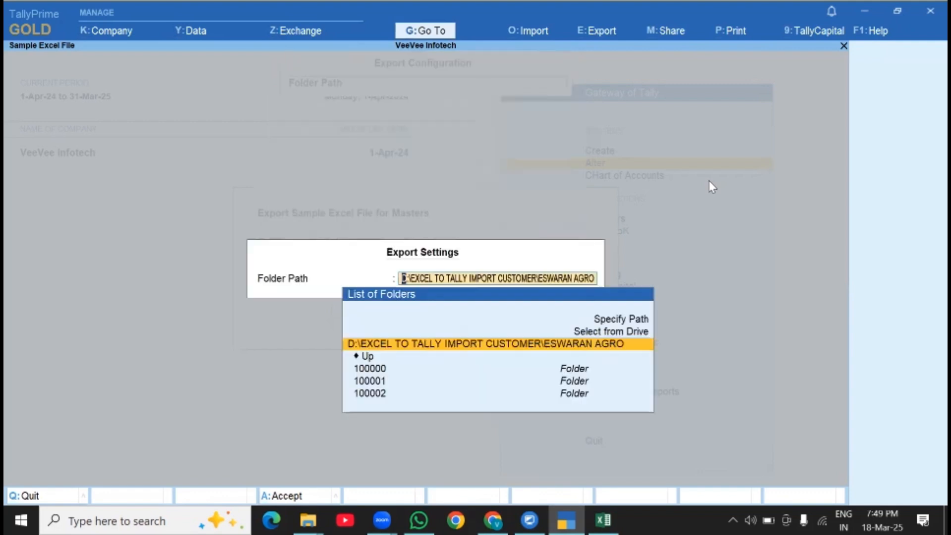
key(Up)
key(Up)
key(Return)
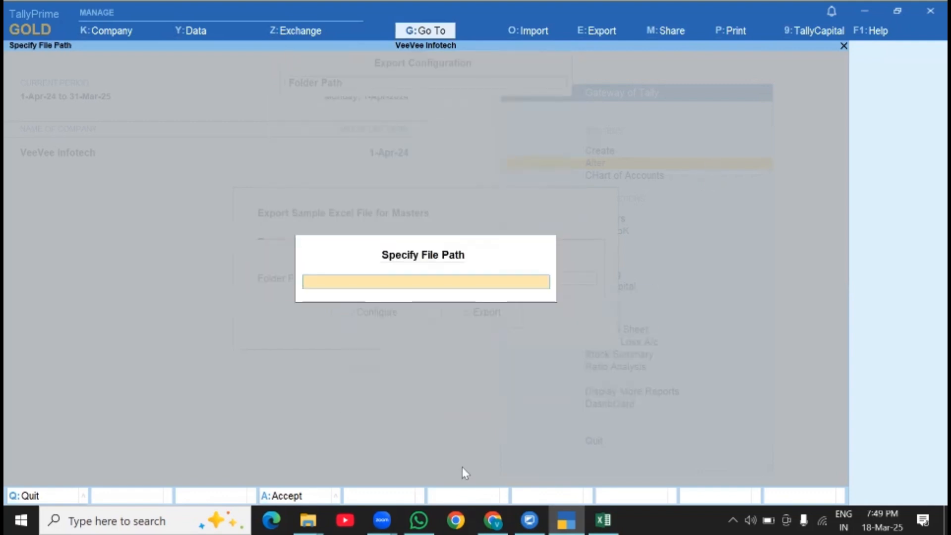
- Copy the path of the IMPORT FILES folder in File Explorer and set D:\IMPORT FILES as the export folder in TallyPrime
click(308, 520)
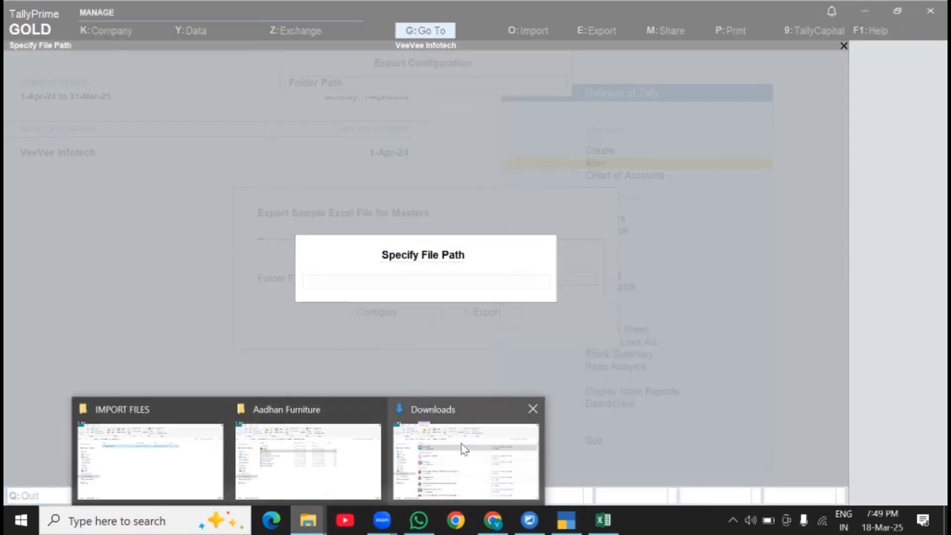
click(142, 488)
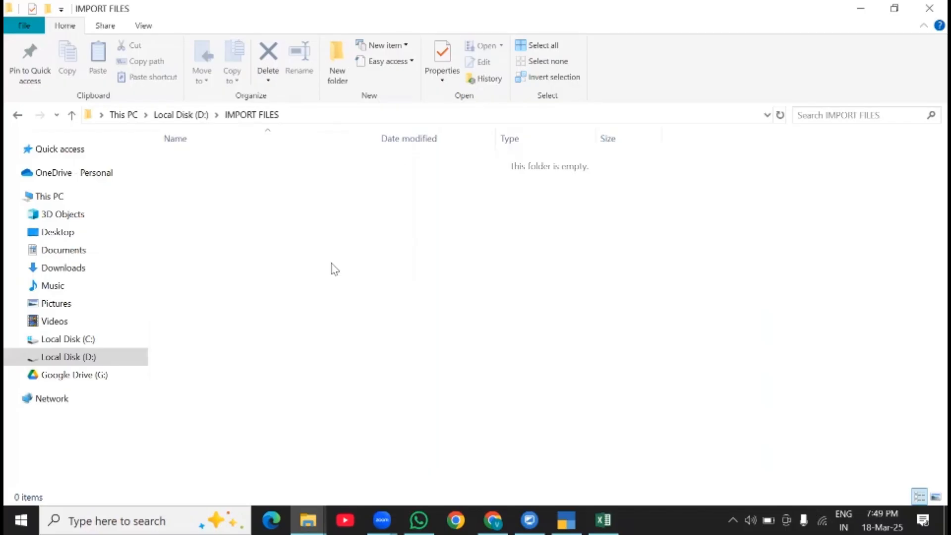
key(alt+d)
key(ctrl+c)
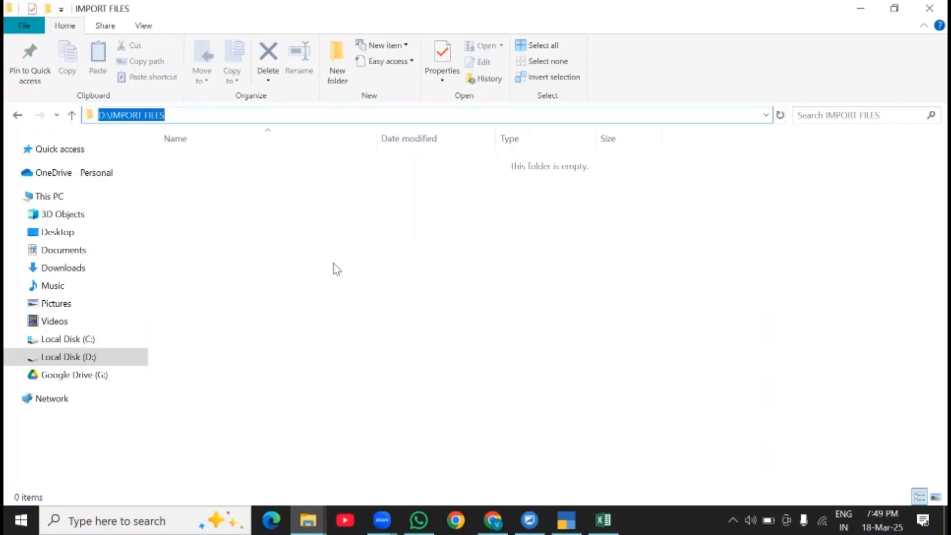
click(566, 520)
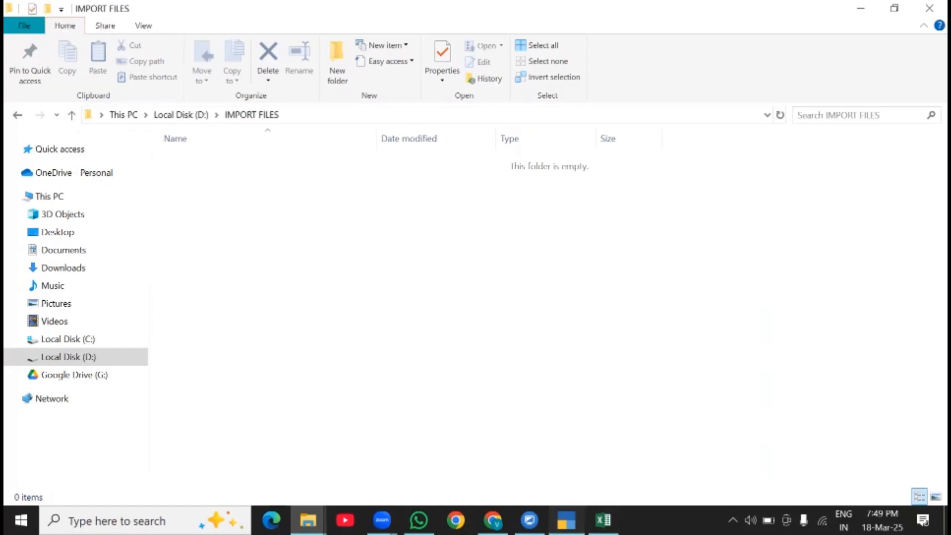
key(ctrl+v)
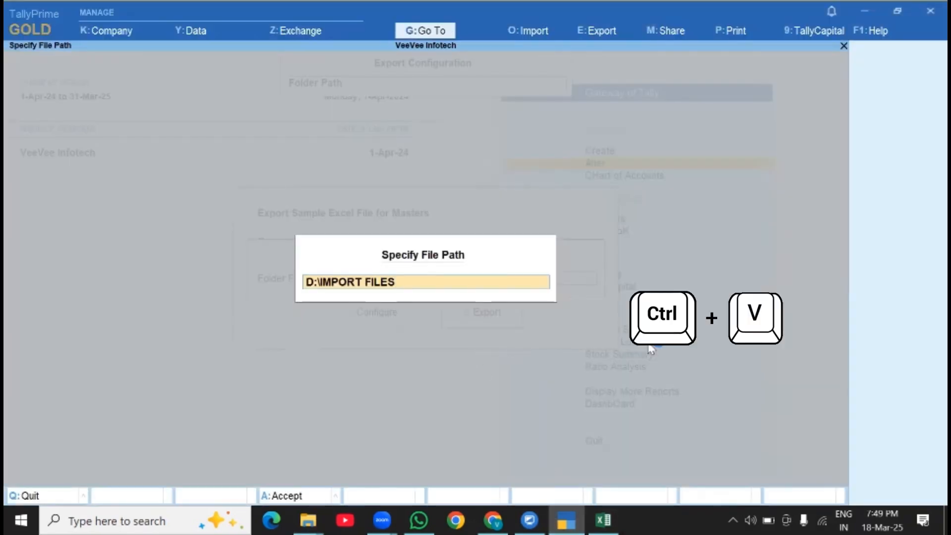
key(Return)
key(Return)
- Accept the file name StockItem.xlsx with opening after export set to Yes, and export the sample file
key(Down)
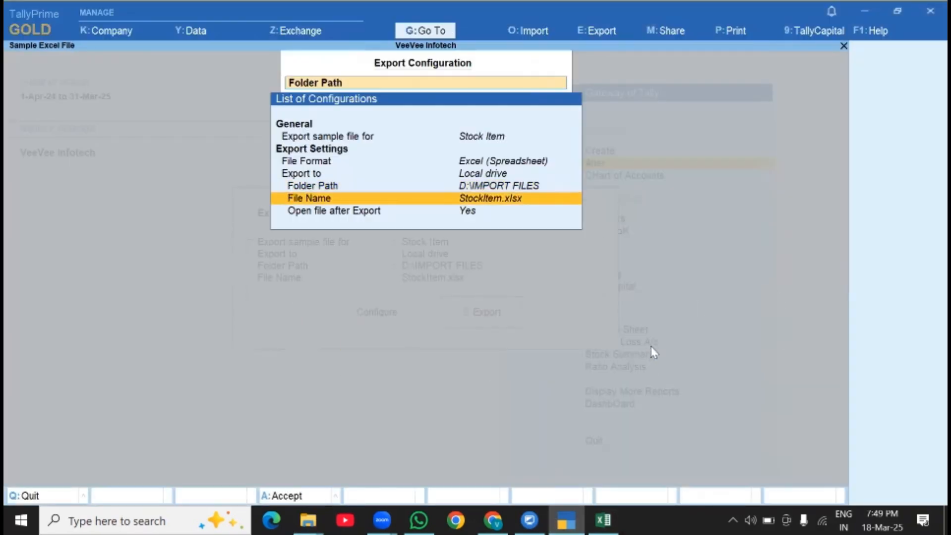
key(Down)
key(Up)
key(Return)
key(Return)
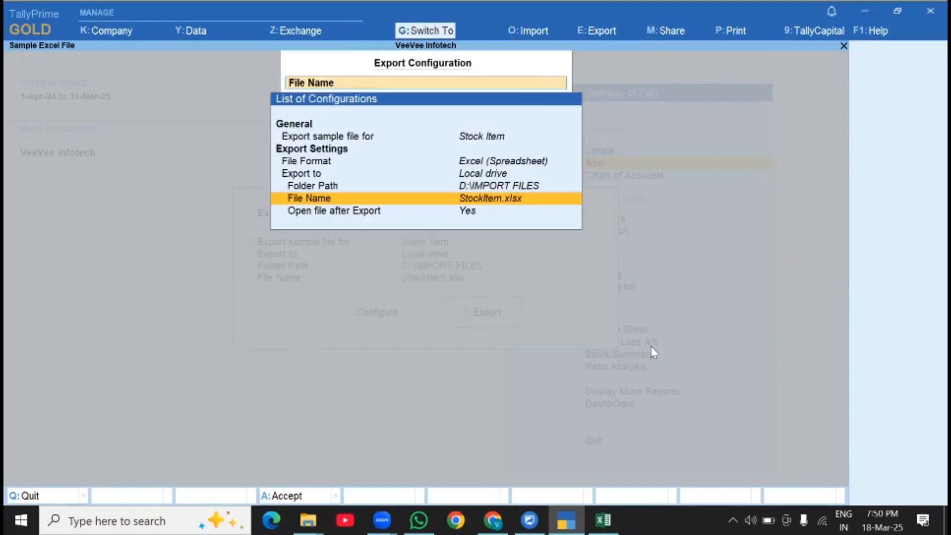
key(Down)
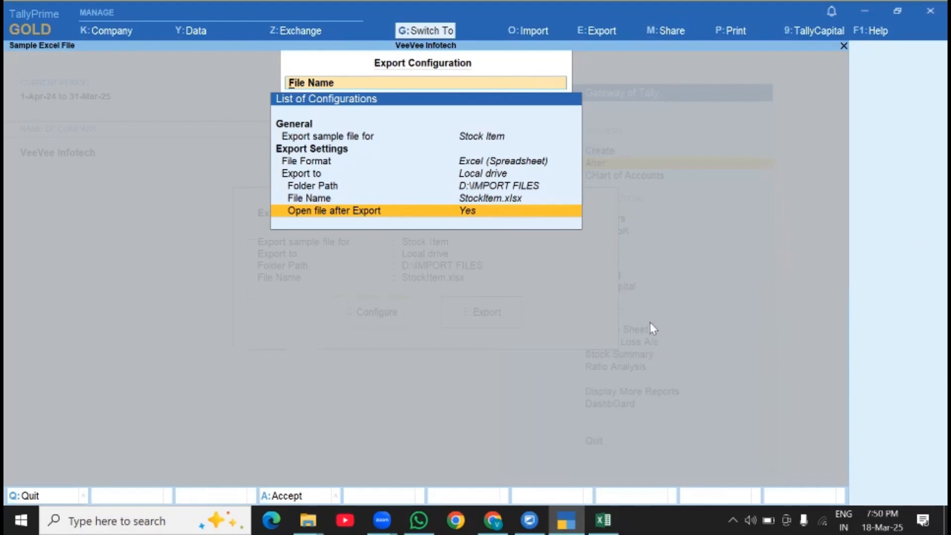
key(ctrl+a)
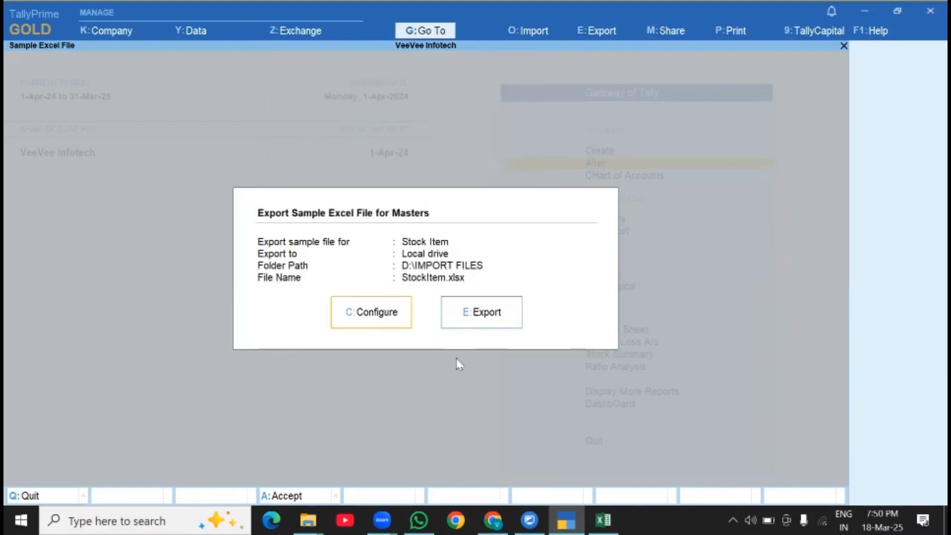
key(Right)
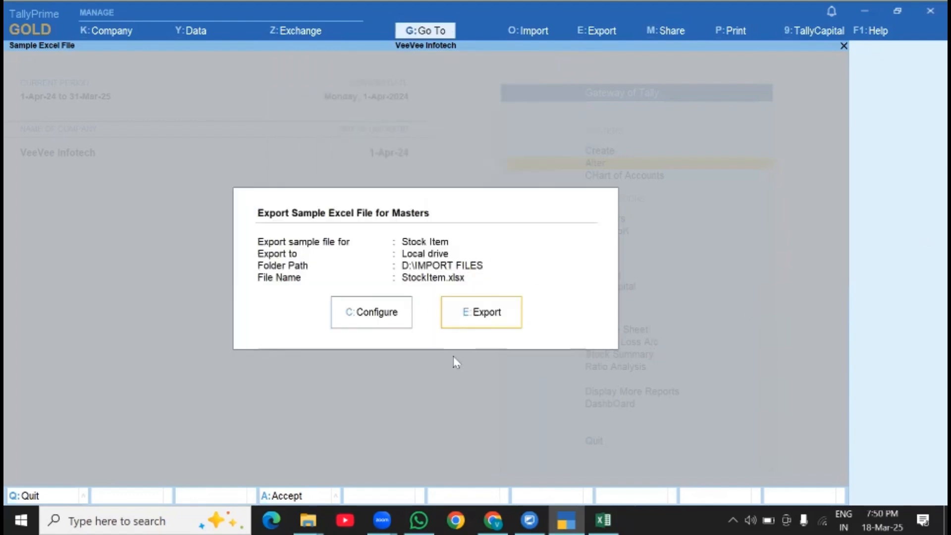
click(496, 316)
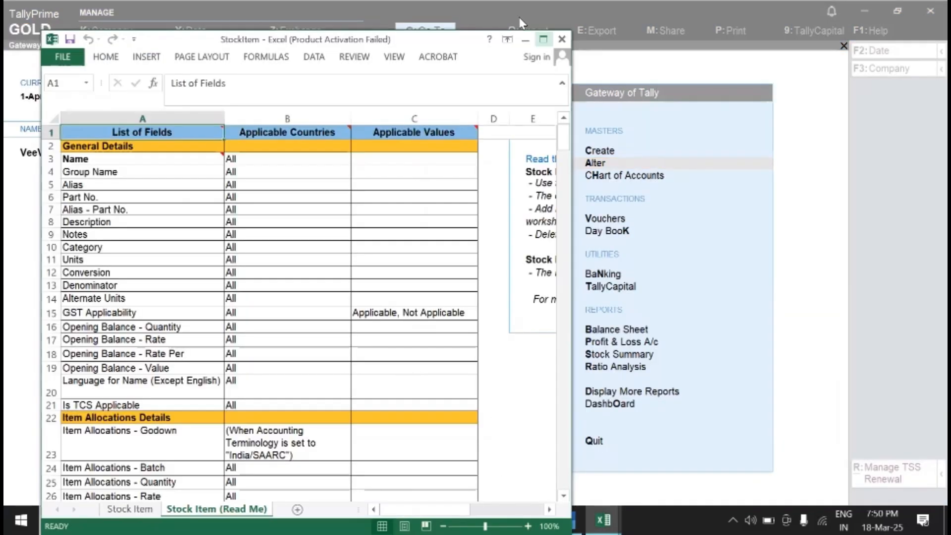
- On the Stock Item sheet of the exported workbook, delete columns B to G, Group Name through Opening Balance - Value
click(543, 40)
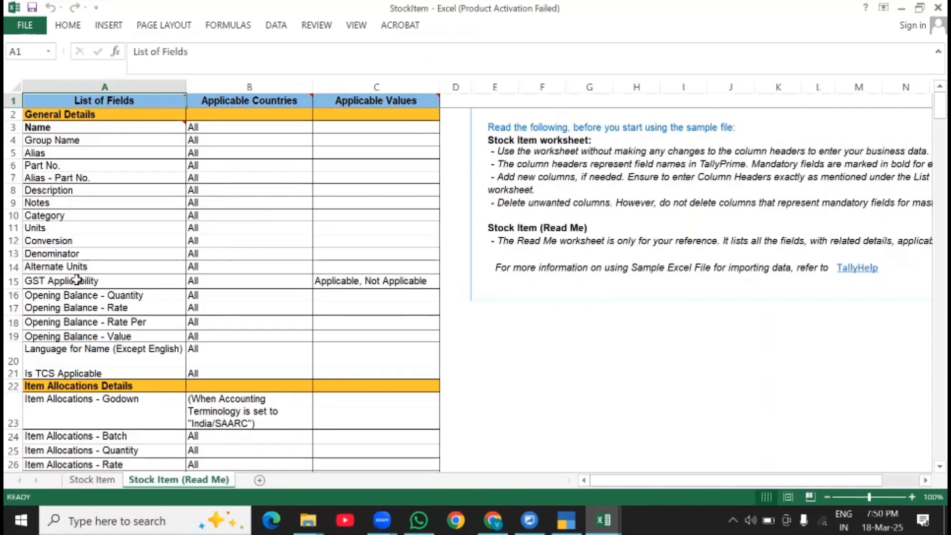
click(99, 479)
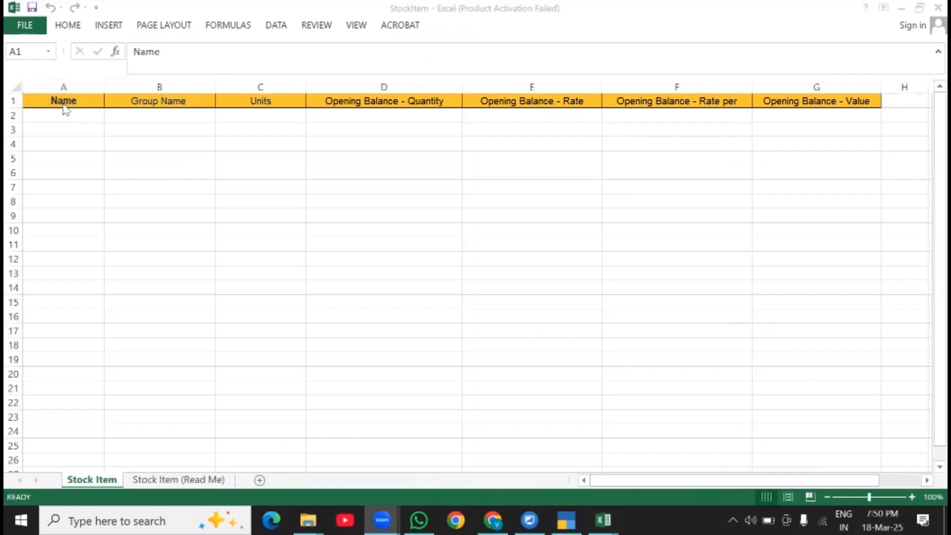
click(146, 85)
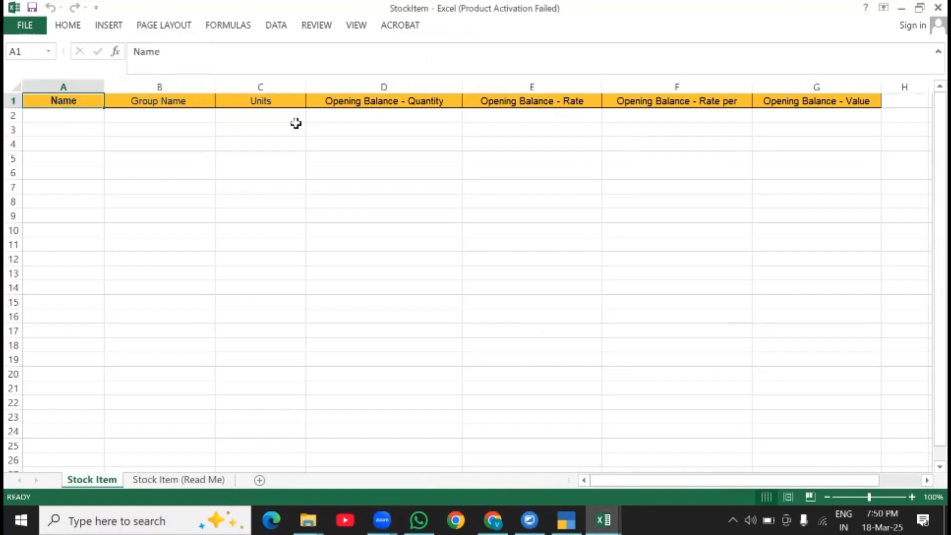
drag(285, 141, 255, 130)
drag(156, 86, 820, 87)
right_click(821, 88)
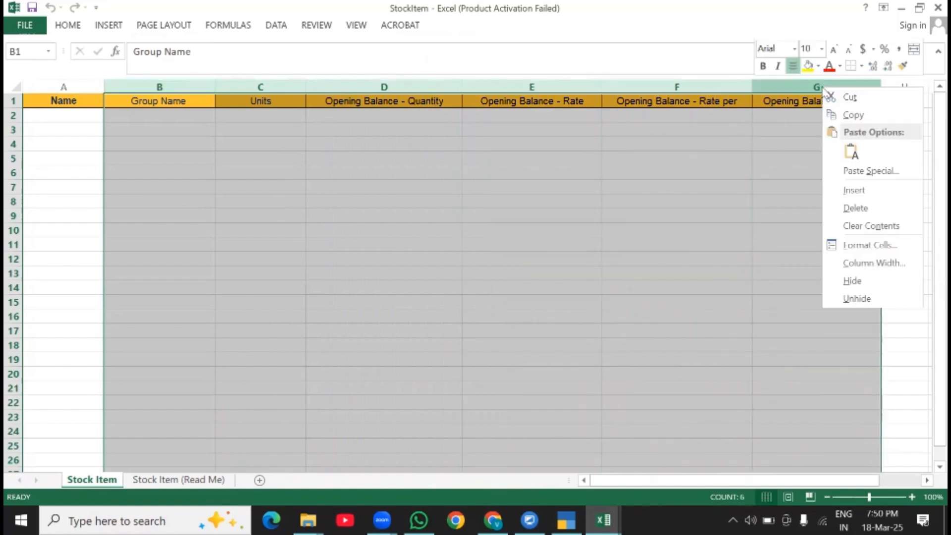
click(855, 208)
click(53, 105)
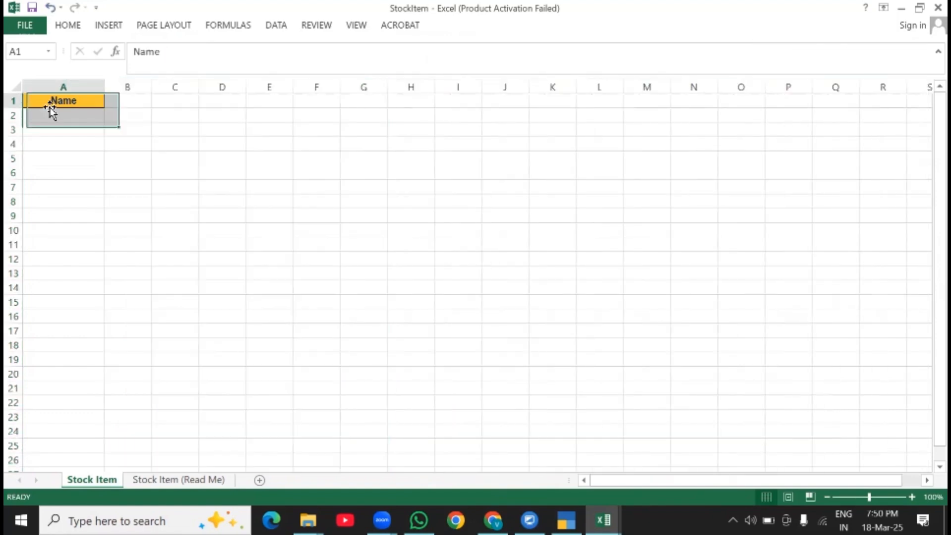
- Look through the field list on the Stock Item (Read Me) sheet for the MRP Details headers
click(115, 103)
click(178, 479)
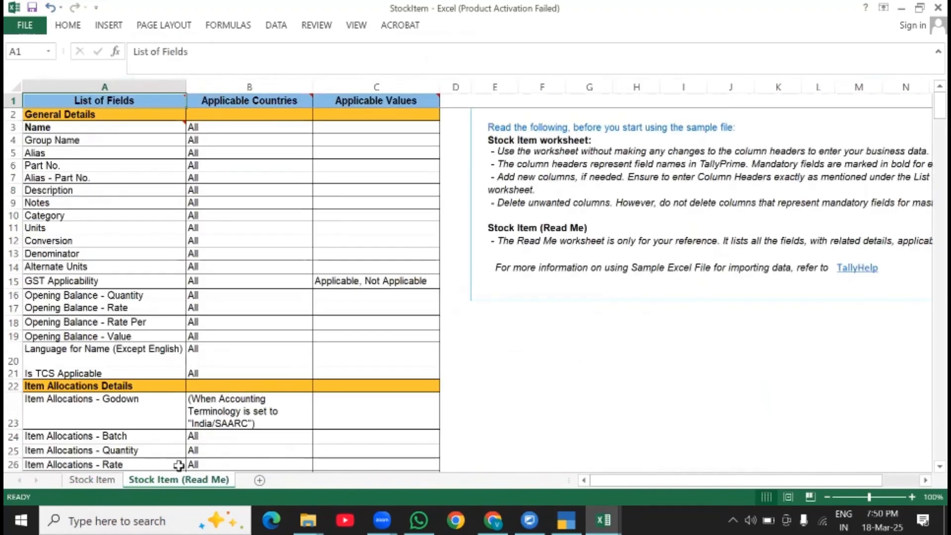
scroll(71, 272, down, 20)
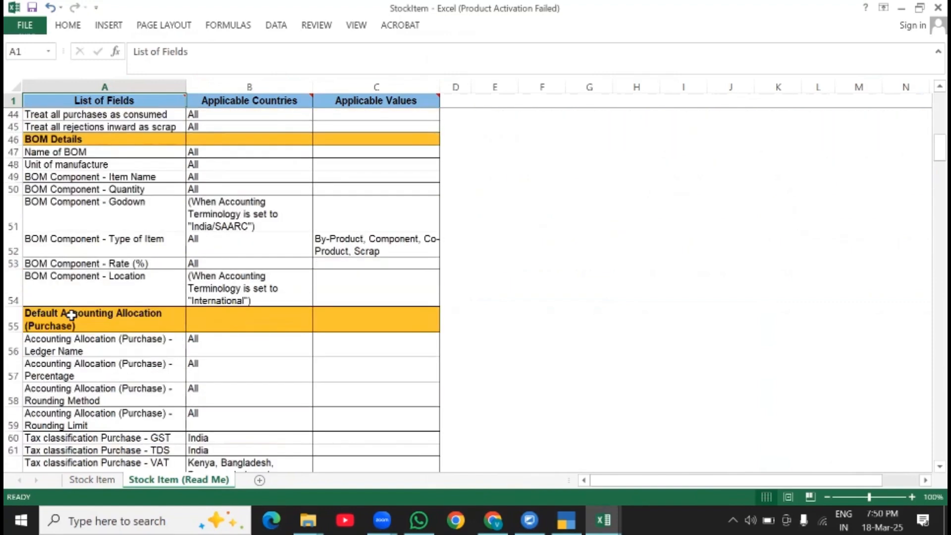
scroll(79, 271, up, 4)
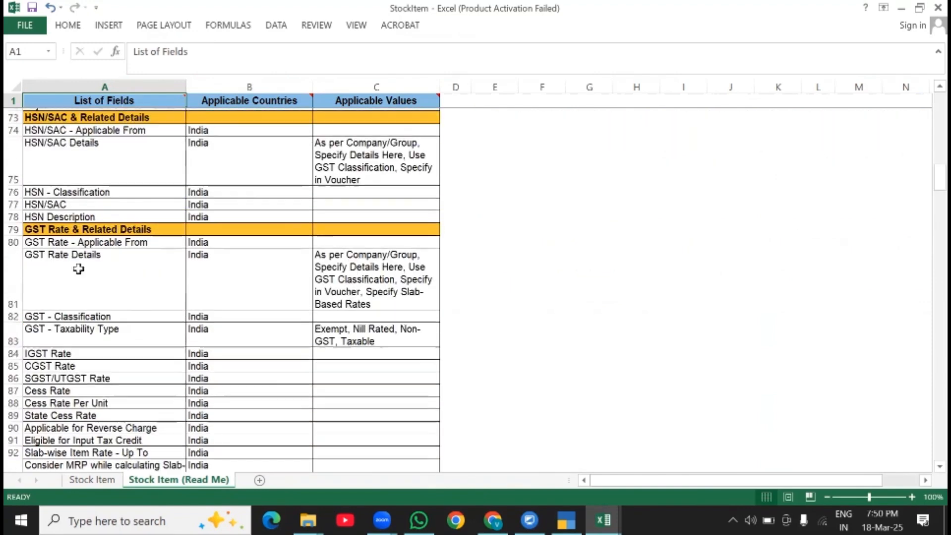
scroll(80, 274, down, 3)
scroll(78, 273, down, 15)
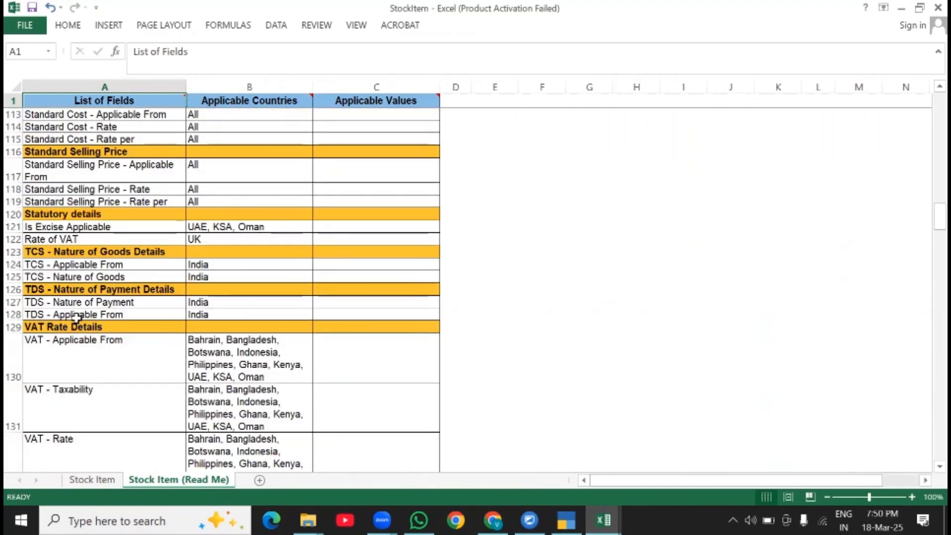
scroll(71, 257, up, 4)
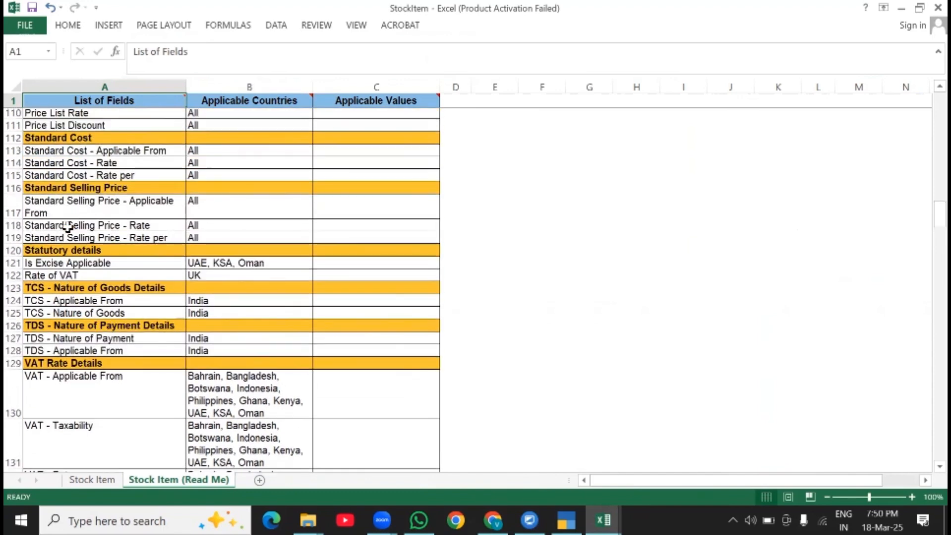
scroll(68, 227, up, 4)
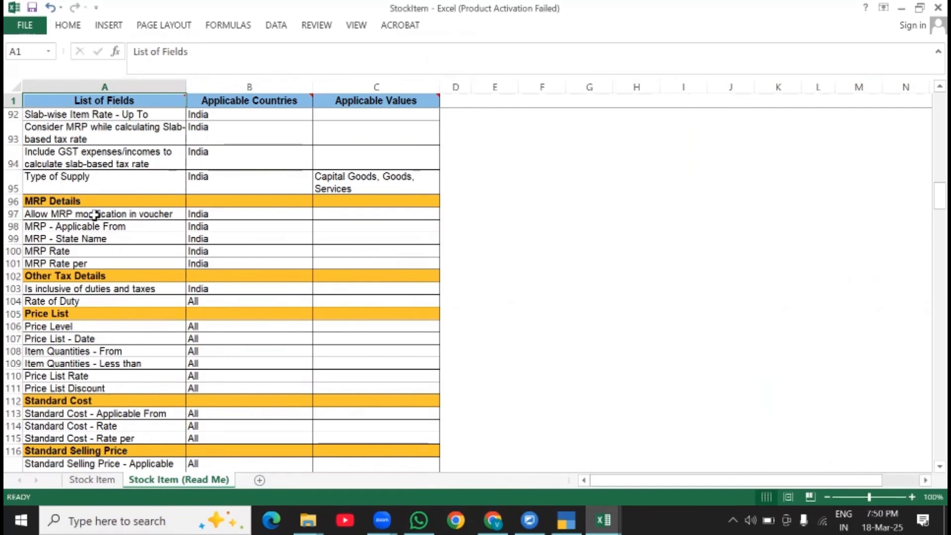
- Copy the "Allow MRP modification in voucher" field name from the Read Me sheet into cell B1 of the Stock Item sheet
click(39, 217)
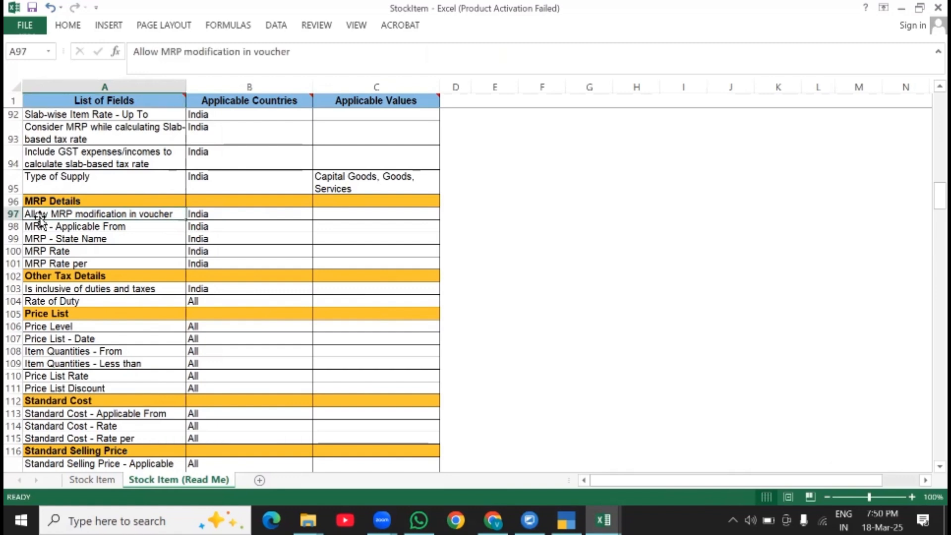
key(ctrl+c)
click(97, 480)
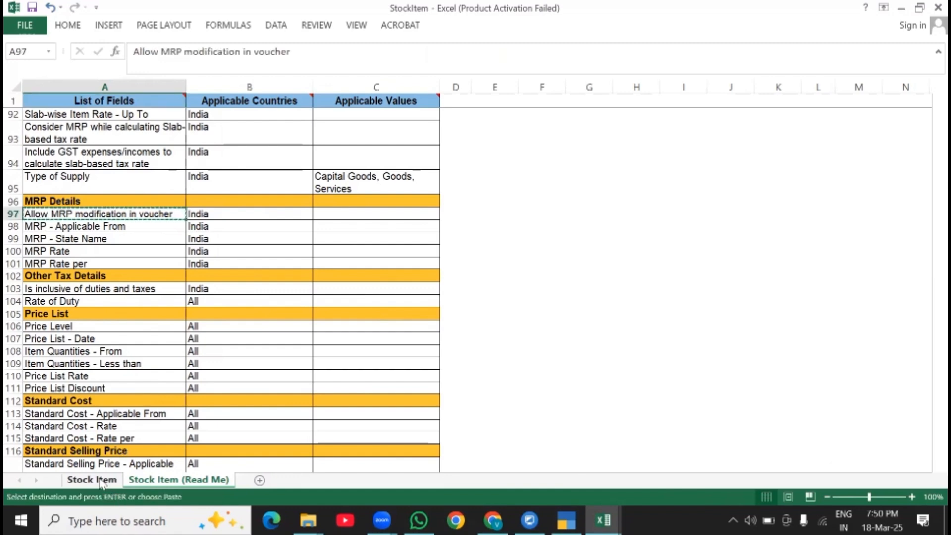
key(ctrl+v)
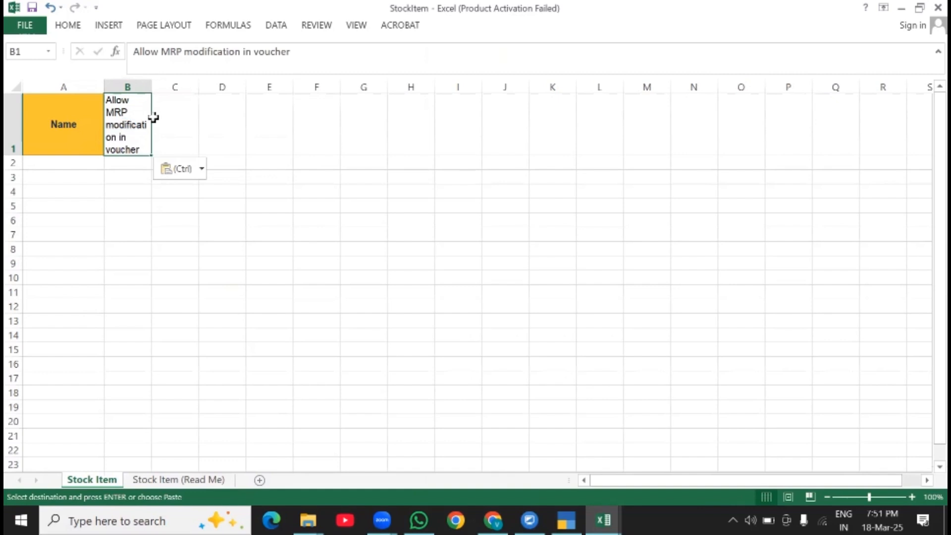
- Copy the "MRP - Applicable From" field name from the Read Me sheet into cell C1 of the Stock Item sheet
click(178, 480)
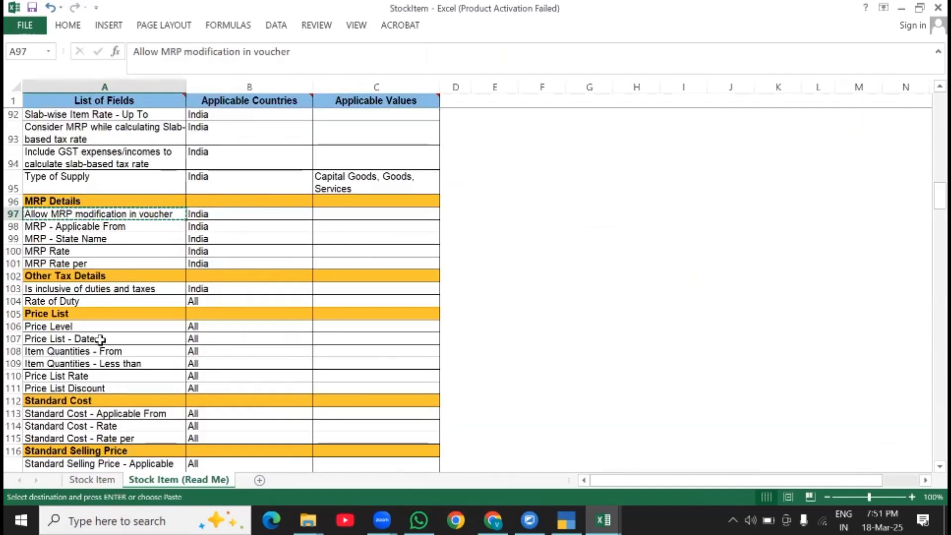
click(37, 227)
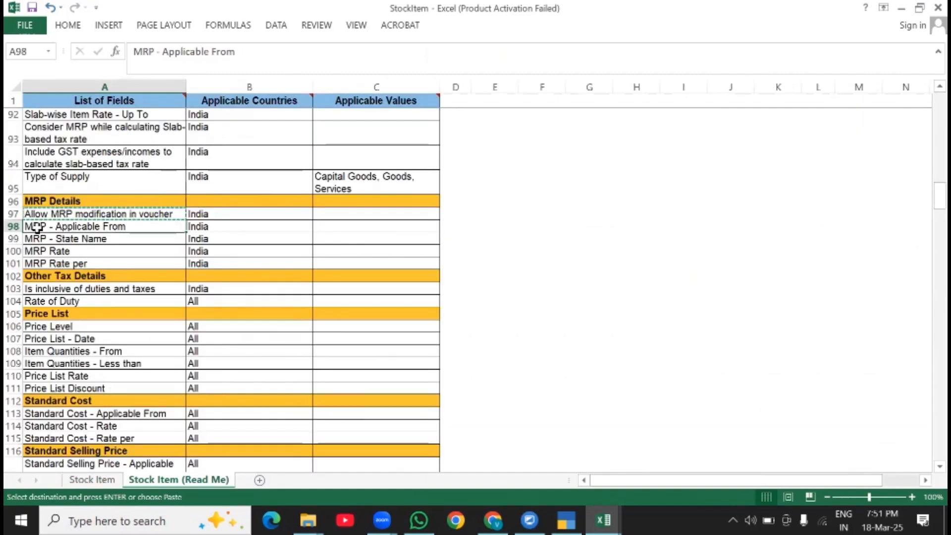
key(ctrl+c)
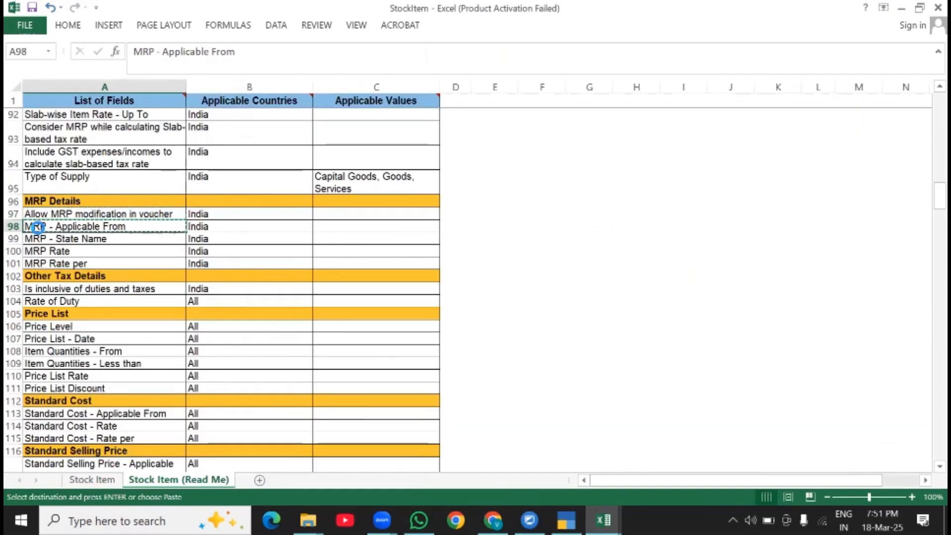
click(95, 479)
click(166, 134)
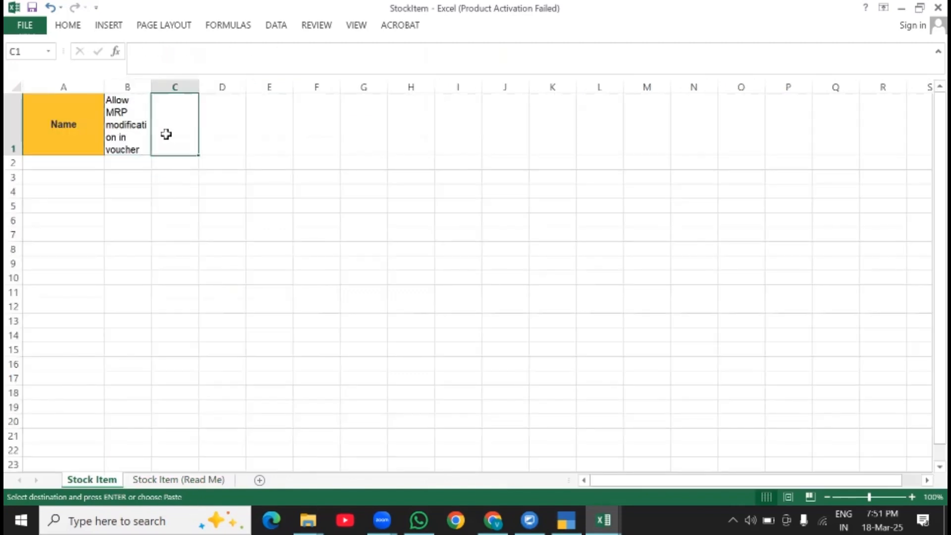
key(ctrl+v)
- Copy the "MRP Rate" field name from the Read Me sheet into cell D1 of the Stock Item sheet
click(169, 479)
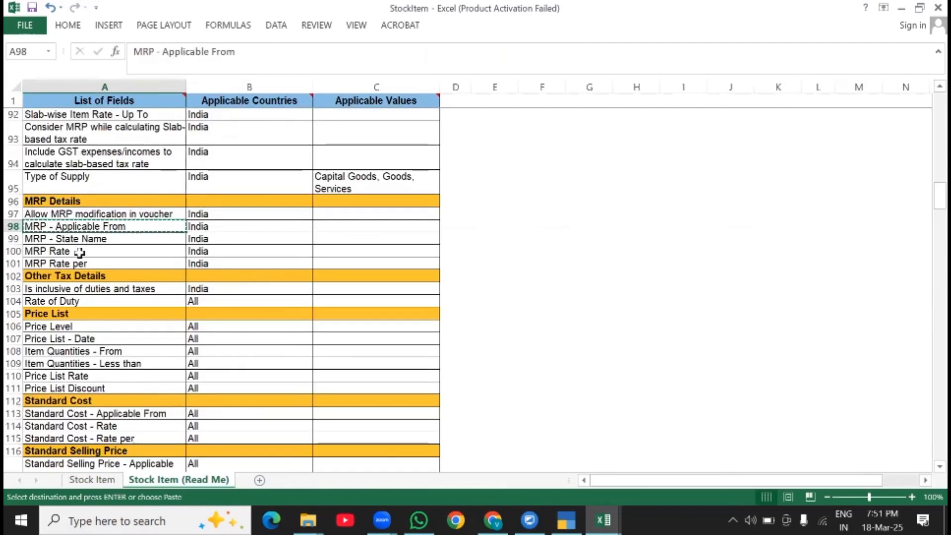
click(65, 251)
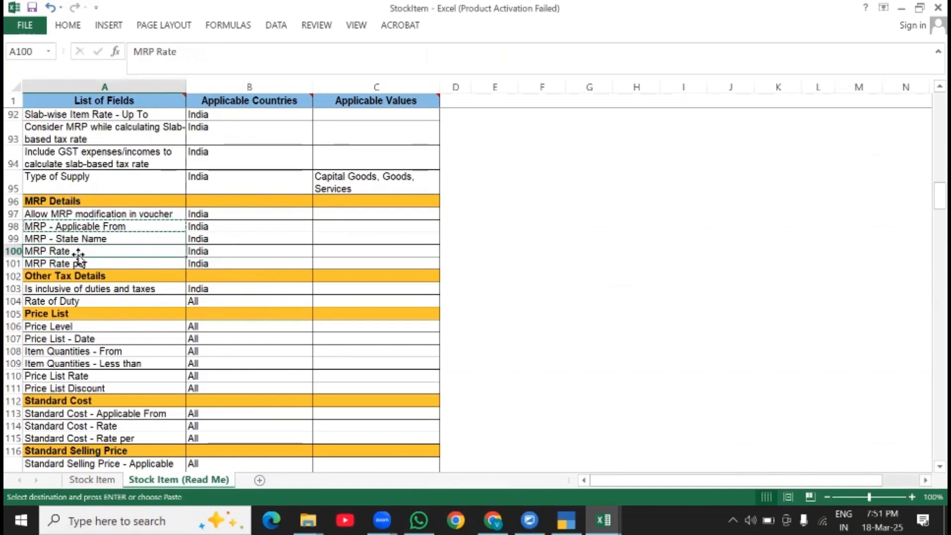
key(ctrl+c)
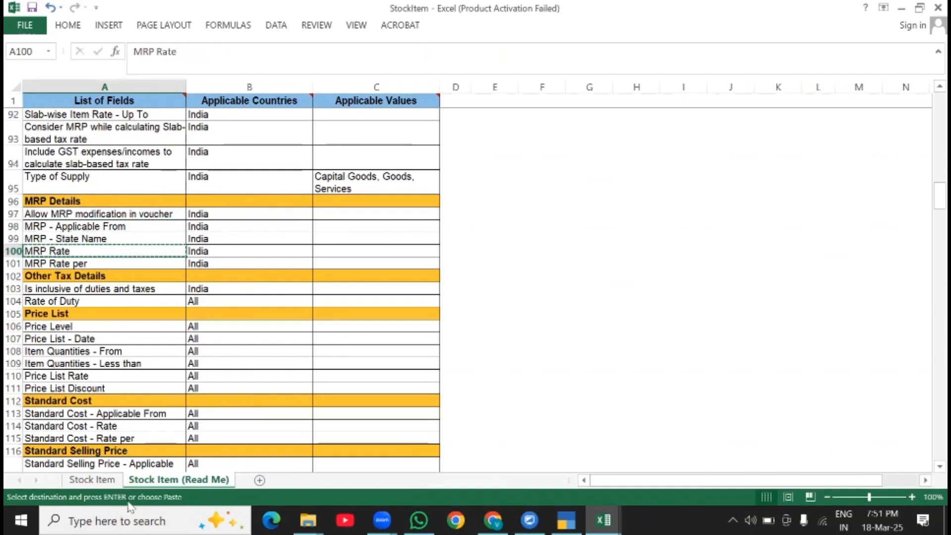
click(99, 480)
click(221, 137)
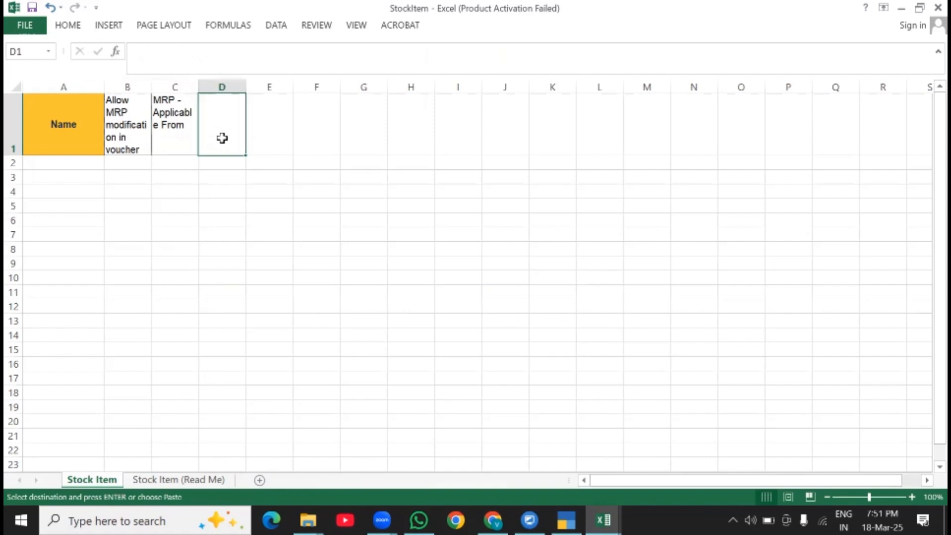
key(ctrl+v)
click(179, 479)
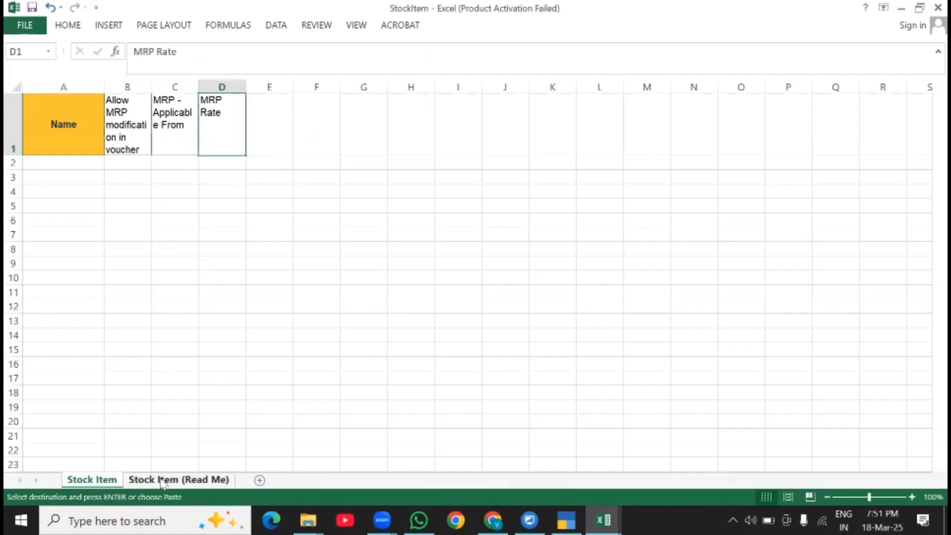
click(70, 262)
key(ctrl+c)
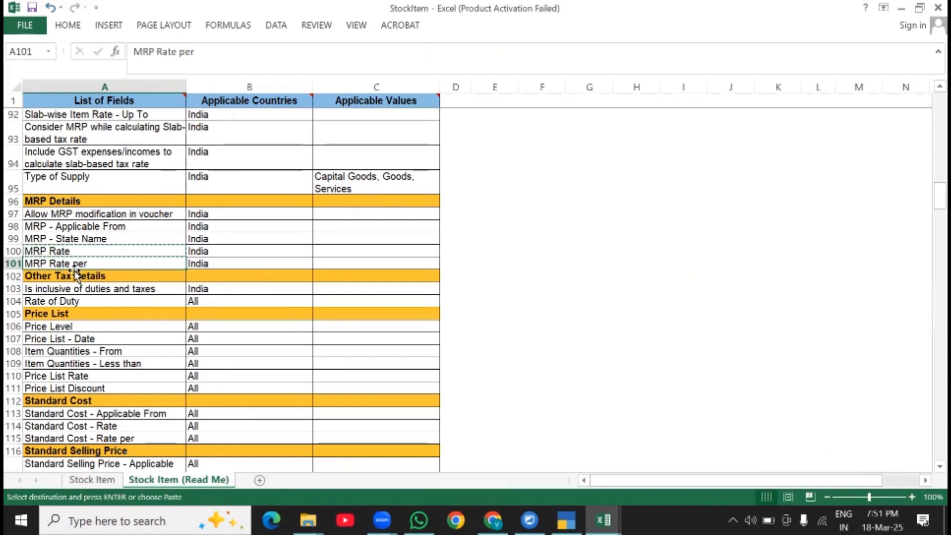
click(91, 480)
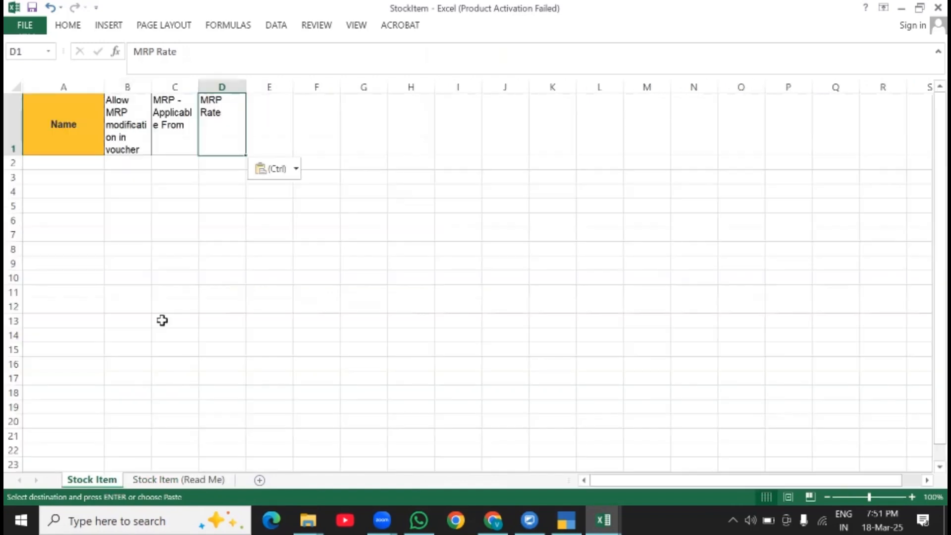
- Widen columns B, C and D of the Stock Item sheet so each header fits on one line
click(230, 174)
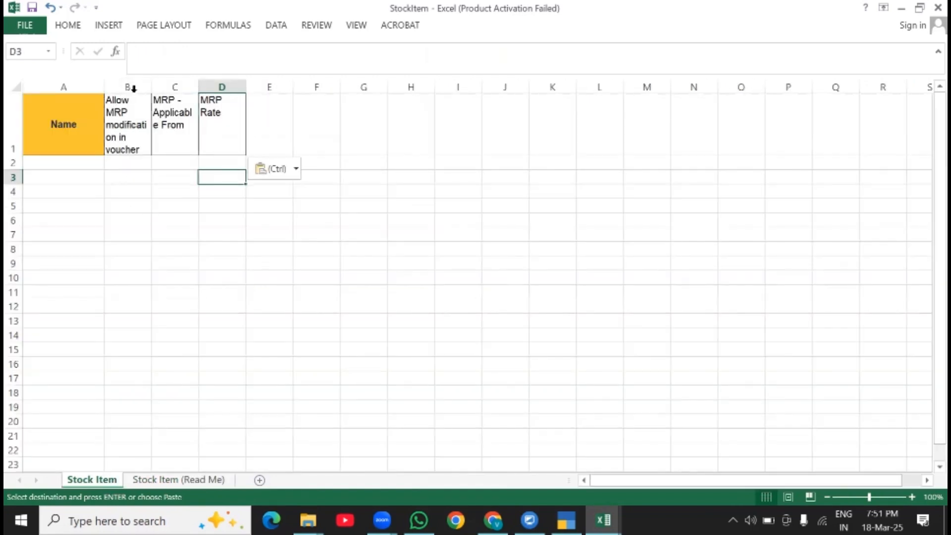
drag(149, 82, 394, 89)
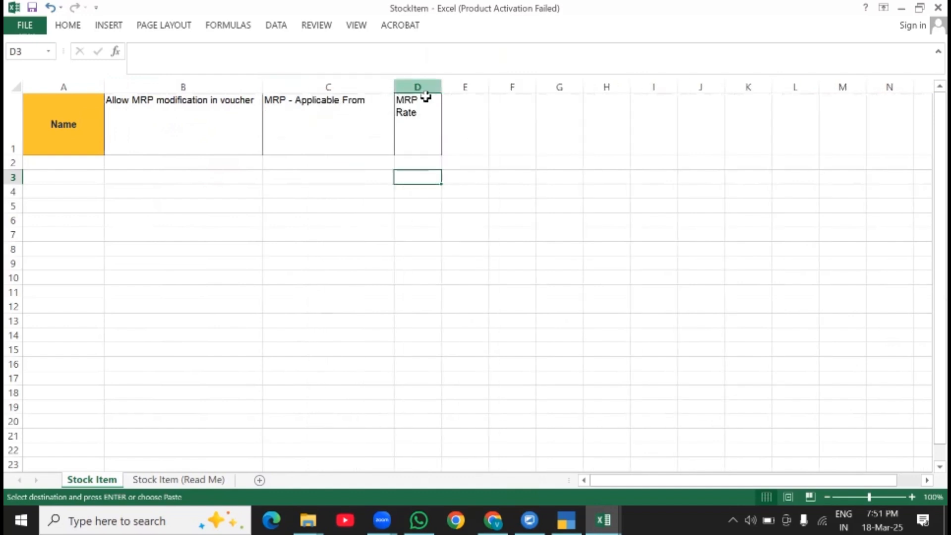
drag(483, 87, 526, 87)
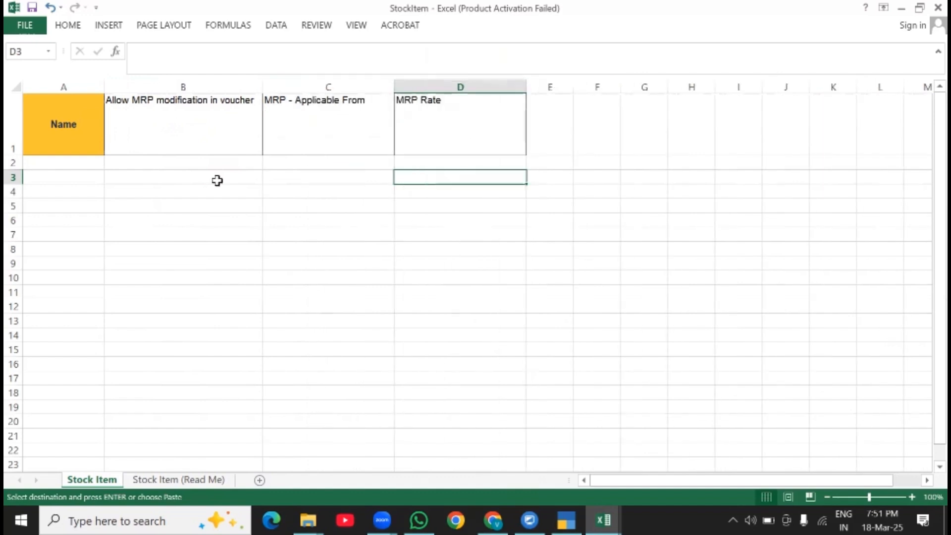
- Fill the header cells B1:D1 with the standard Orange colour and reduce row 1 to single-line height
click(49, 163)
drag(152, 127, 438, 117)
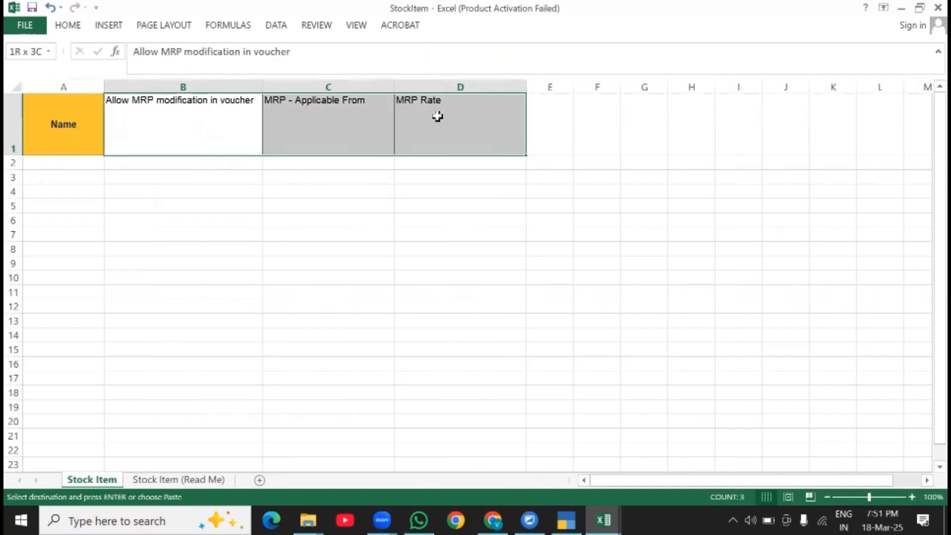
right_click(438, 117)
click(502, 124)
click(501, 97)
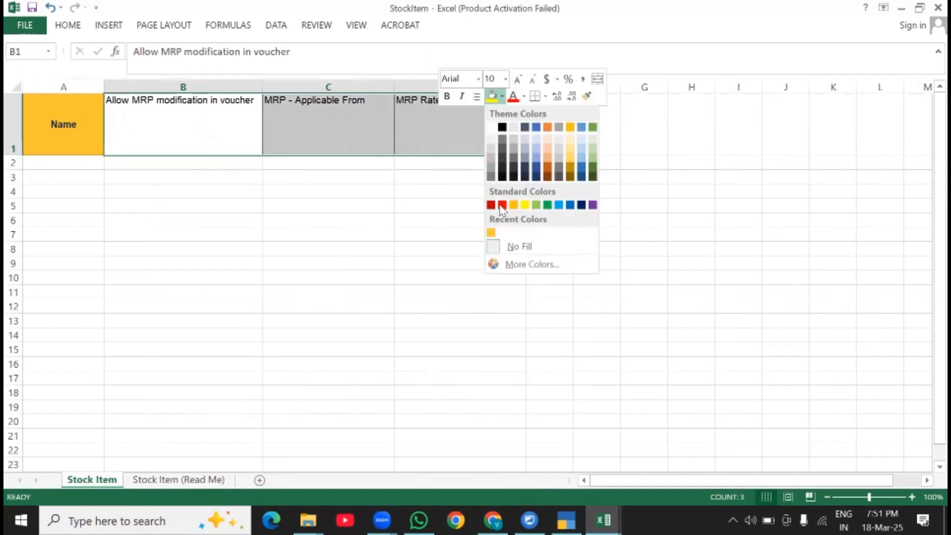
click(510, 203)
drag(327, 173, 324, 158)
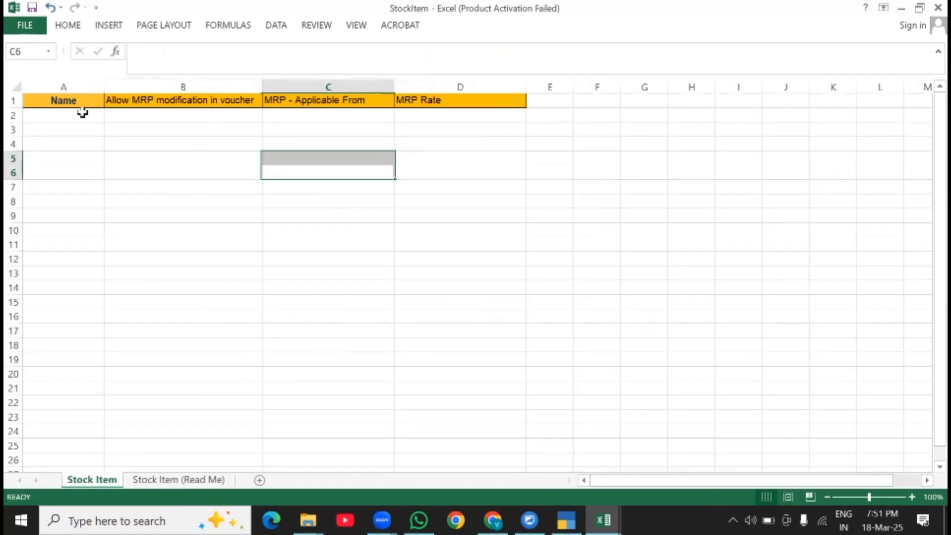
- Copy the item names A2:A83 from the StockItem MRP workbook into StockItem starting at A2, and autofit column A
click(30, 121)
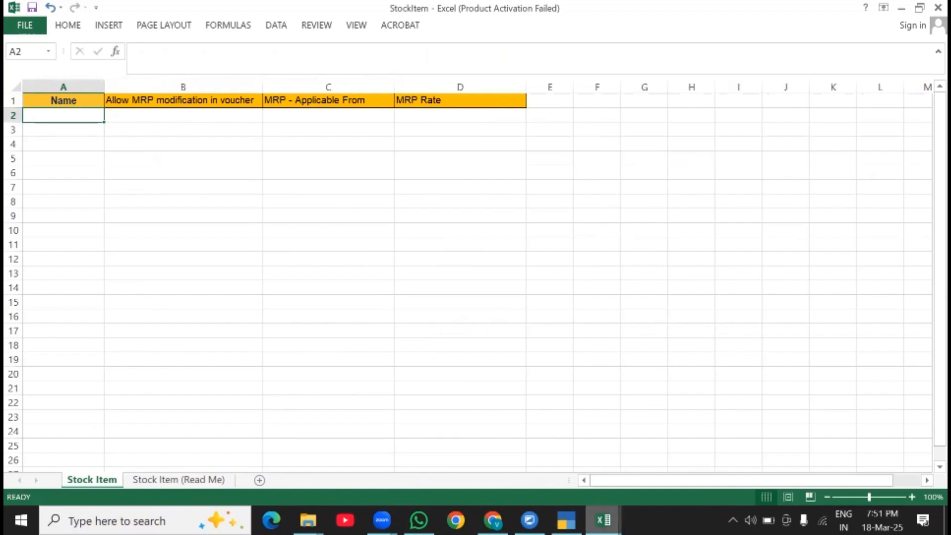
click(602, 519)
click(540, 448)
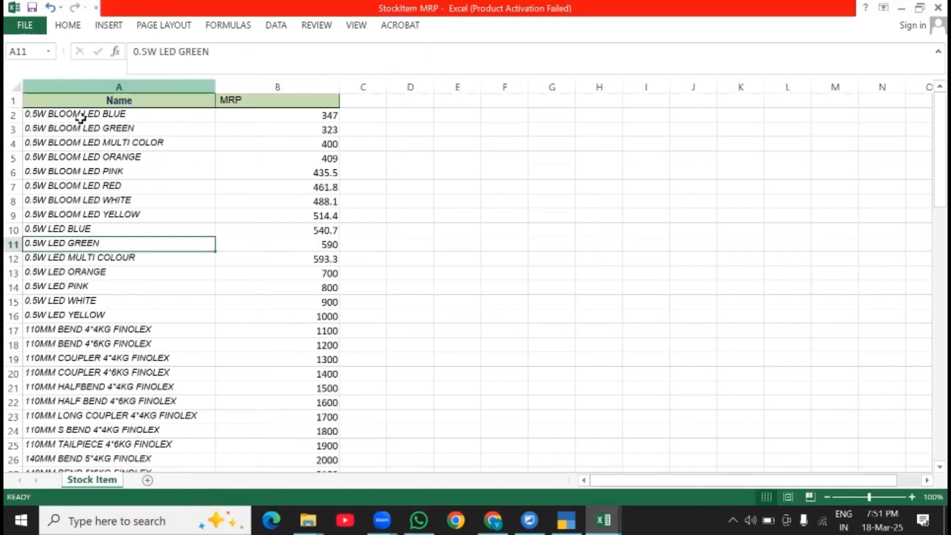
drag(80, 119, 139, 429)
key(ctrl+c)
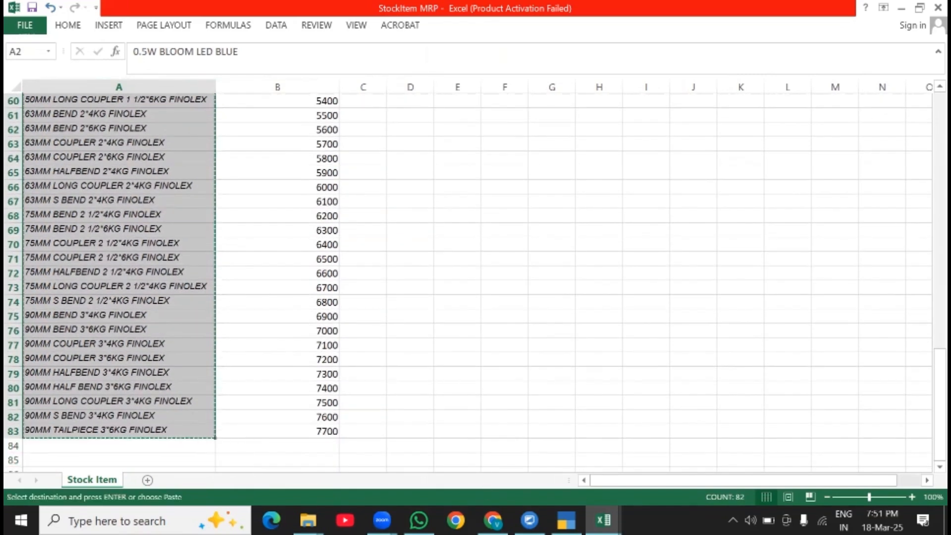
mouse_move(603, 520)
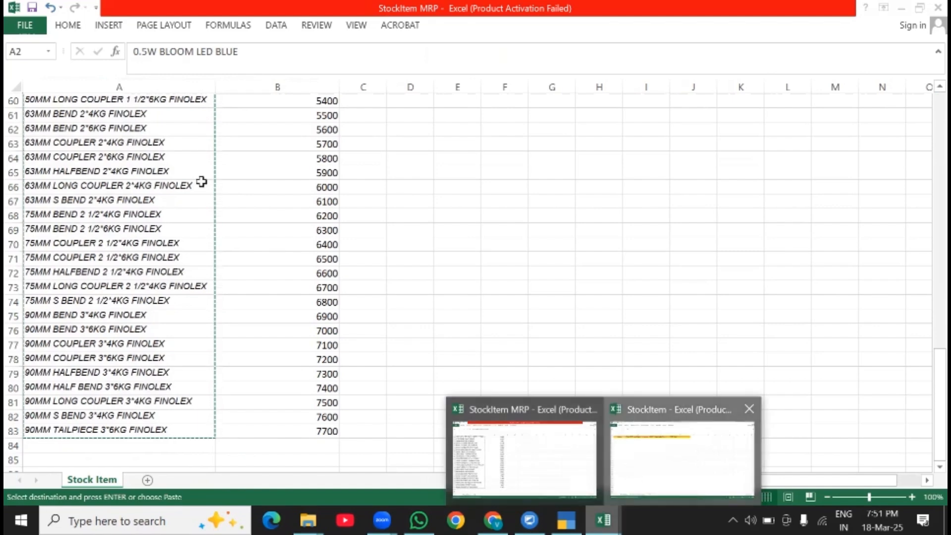
click(679, 456)
key(ctrl+v)
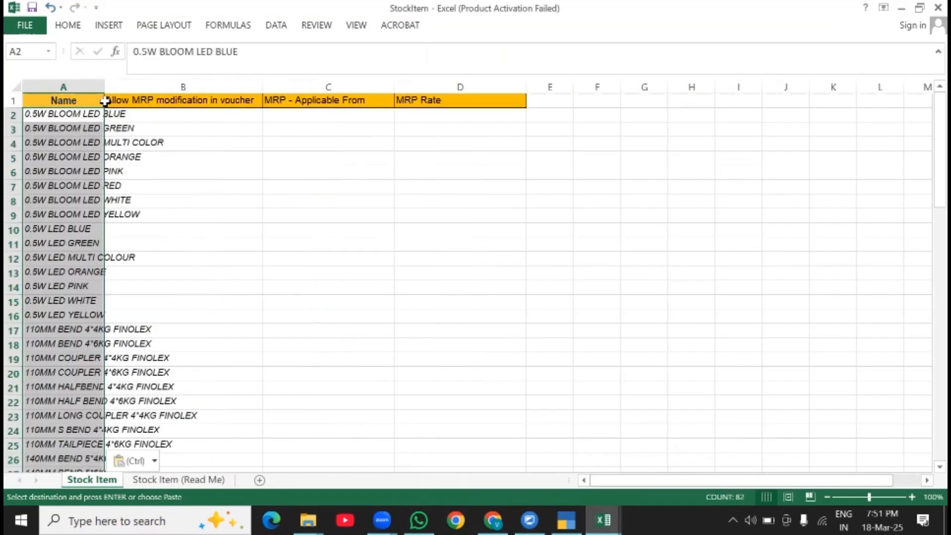
double_click(104, 87)
- Enter No in B2 under "Allow MRP modification in voucher" and fill it down for all stock items
click(262, 121)
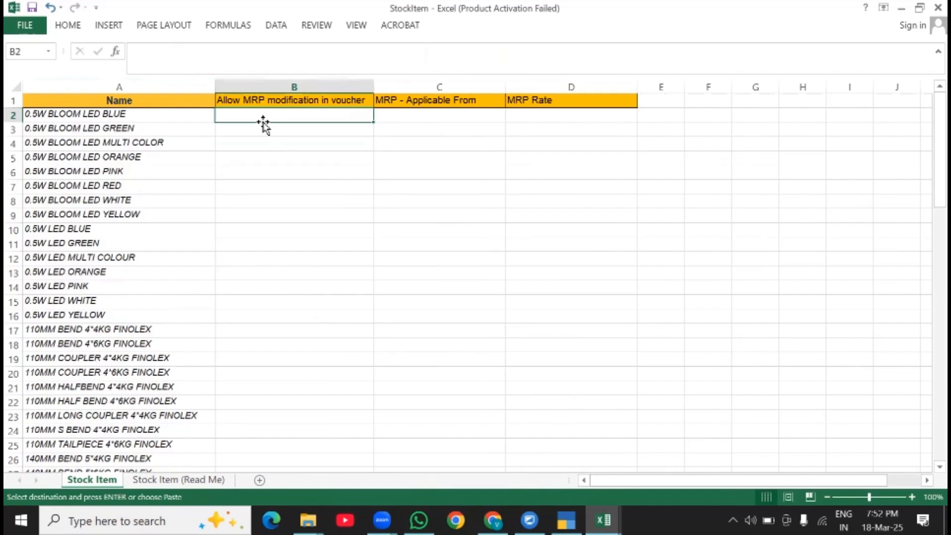
text(No)
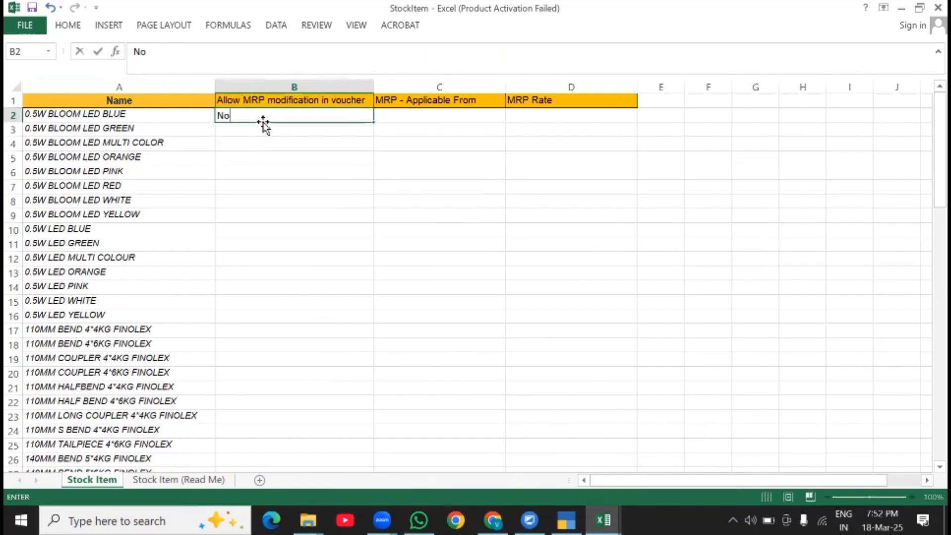
click(261, 115)
click(272, 132)
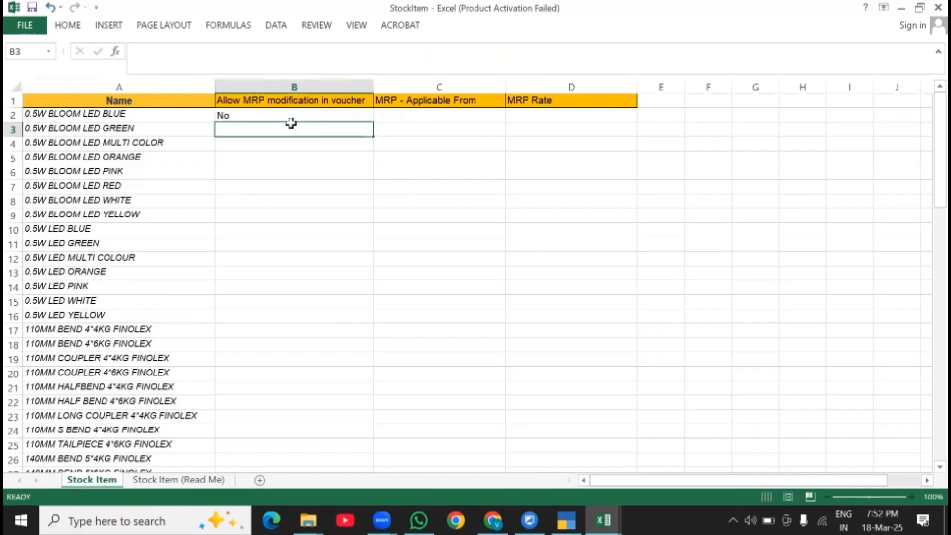
click(302, 118)
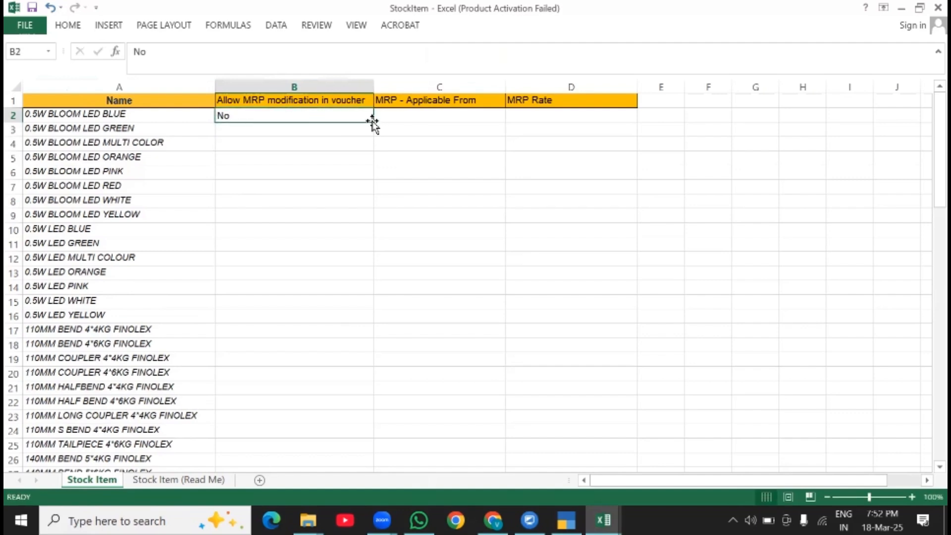
double_click(373, 121)
- Enter 1.4.24 in C2 and C3 under "MRP - Applicable From" and fill the date down for all stock items
click(412, 113)
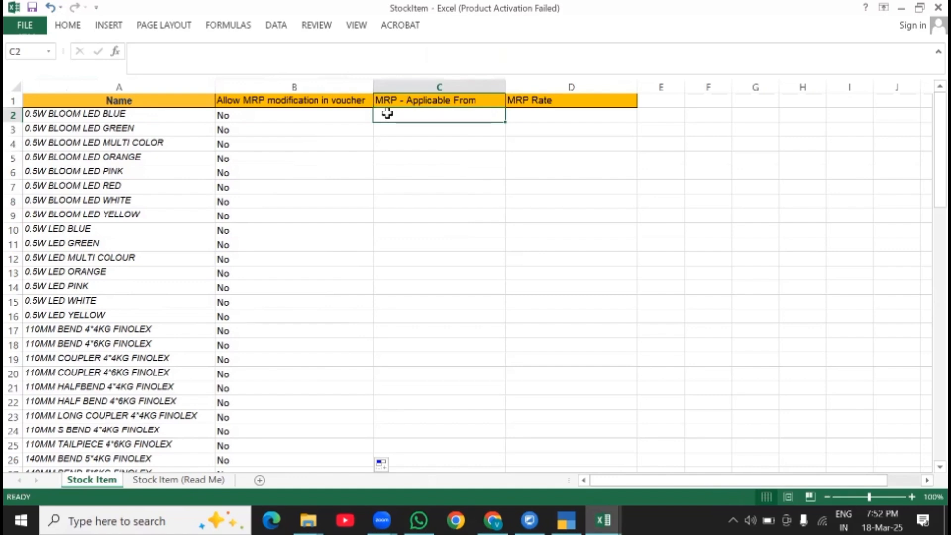
text(1.)
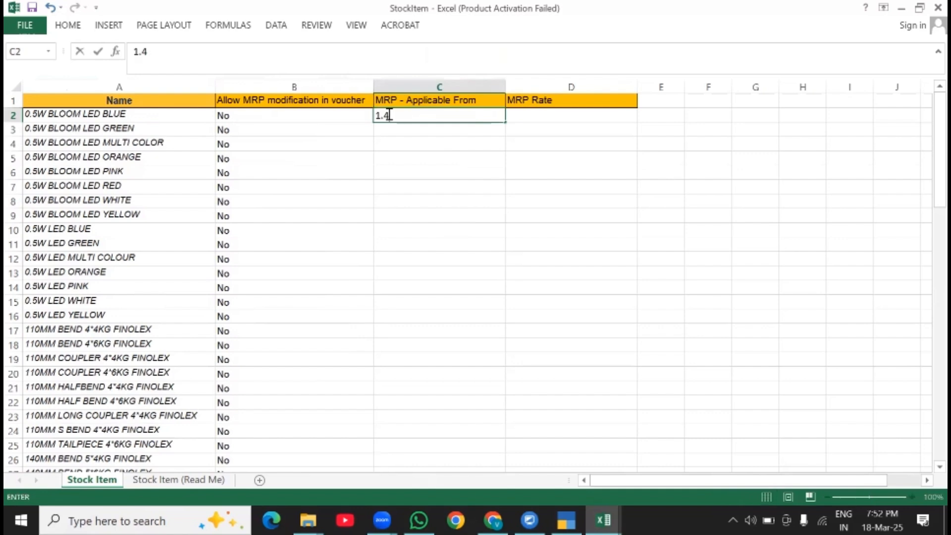
text(4.24)
key(Return)
text(1.)
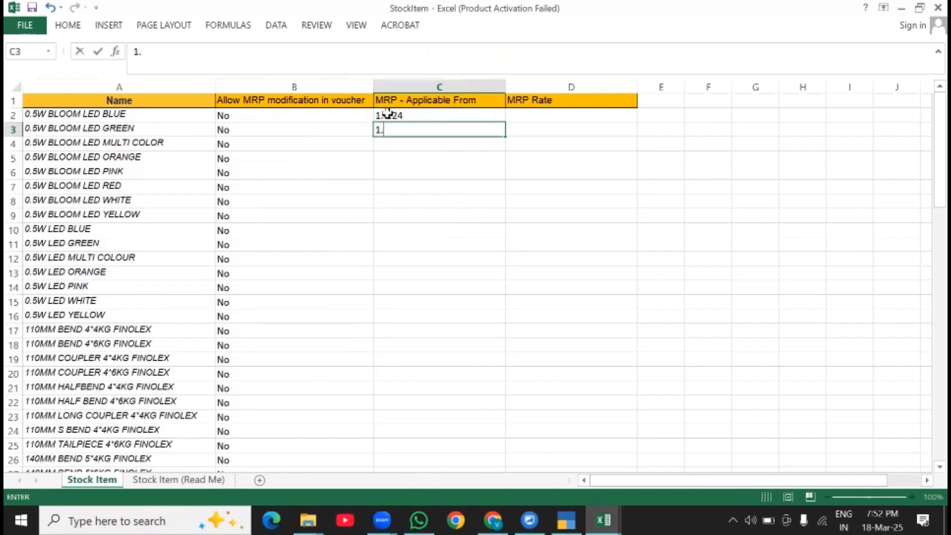
text(4.24)
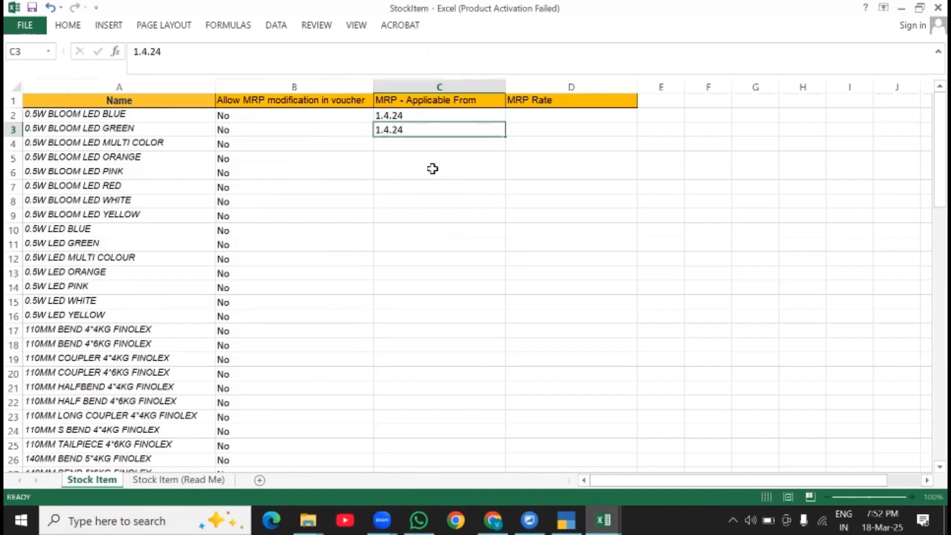
key(Return)
drag(403, 113, 405, 128)
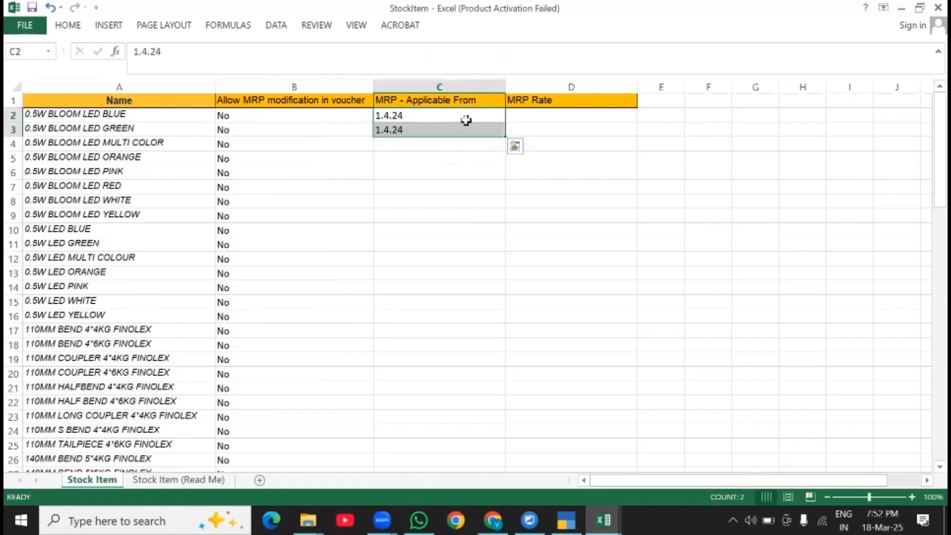
double_click(506, 136)
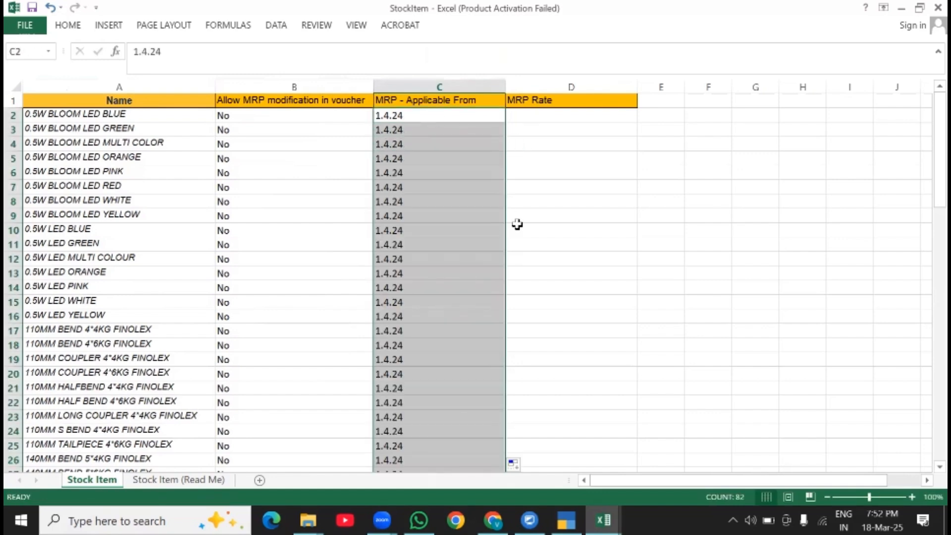
- Copy the MRP values B2:B83 from the StockItem MRP workbook into StockItem under "MRP Rate", starting at D2
click(566, 116)
key(alt+Tab)
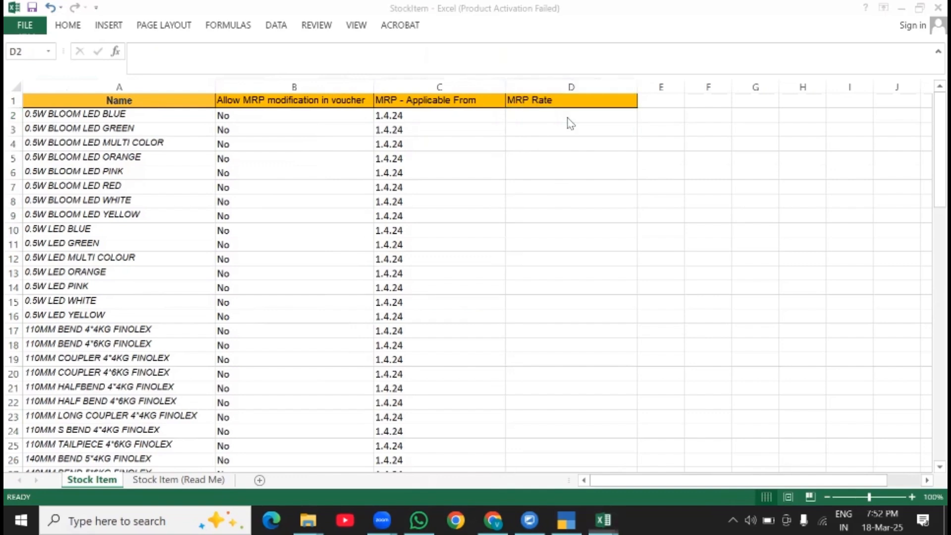
scroll(288, 225, up, 20)
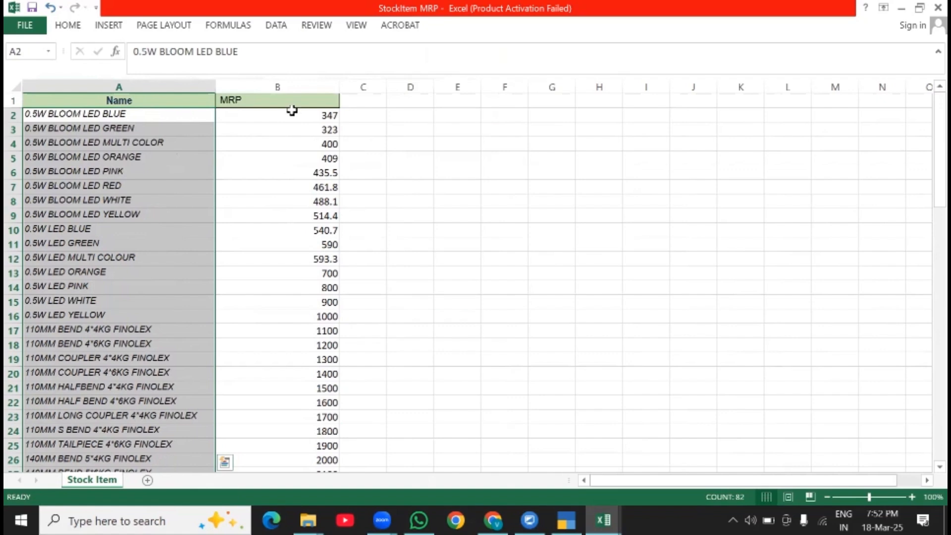
drag(291, 115, 305, 216)
drag(504, 130, 495, 119)
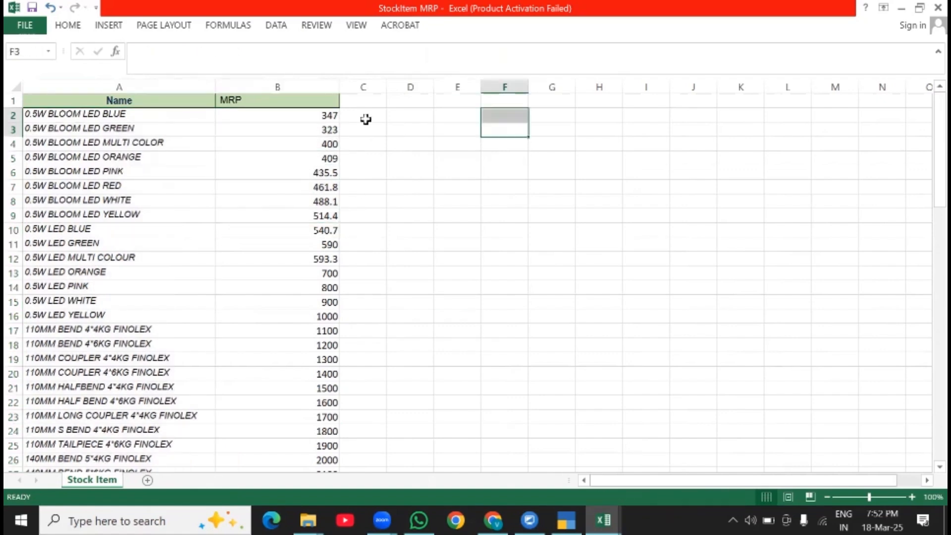
click(315, 117)
drag(314, 131, 302, 386)
key(ctrl+c)
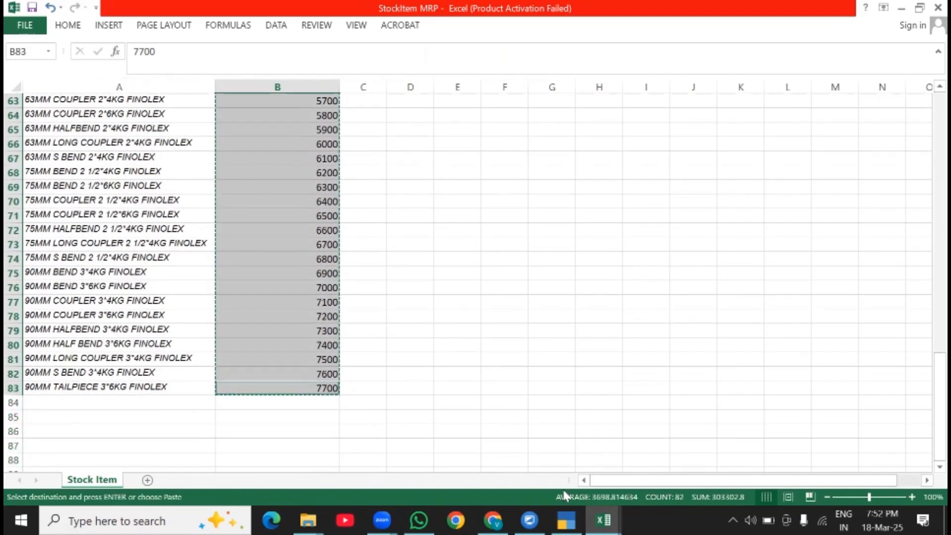
click(603, 520)
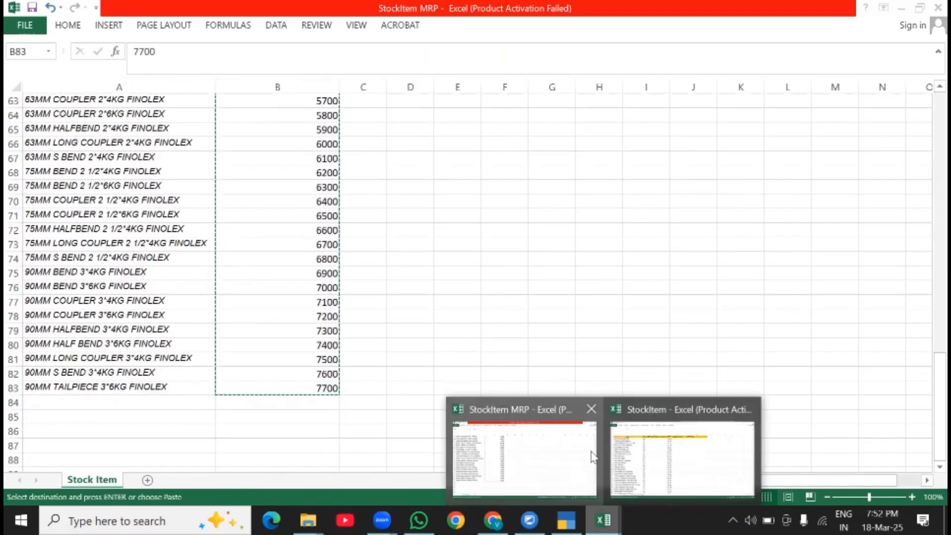
click(634, 448)
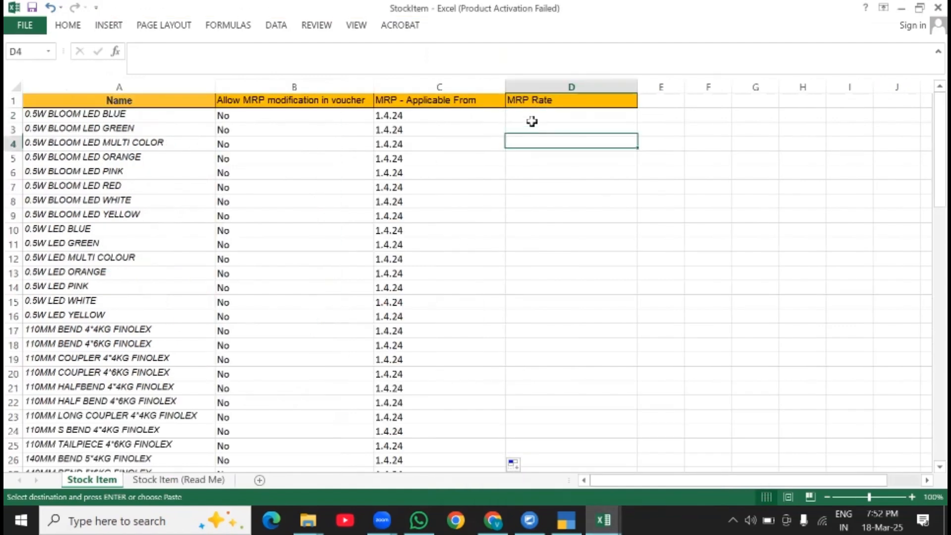
key(Return)
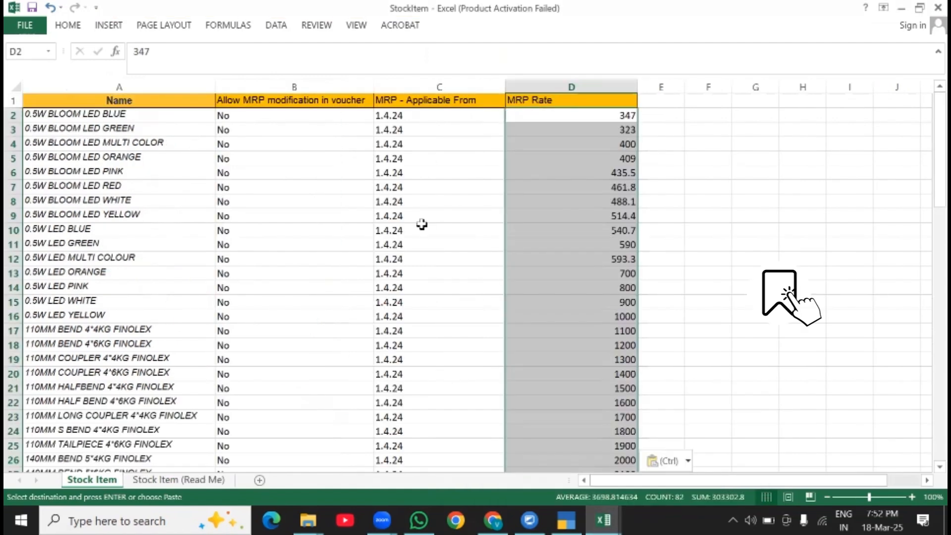
click(393, 259)
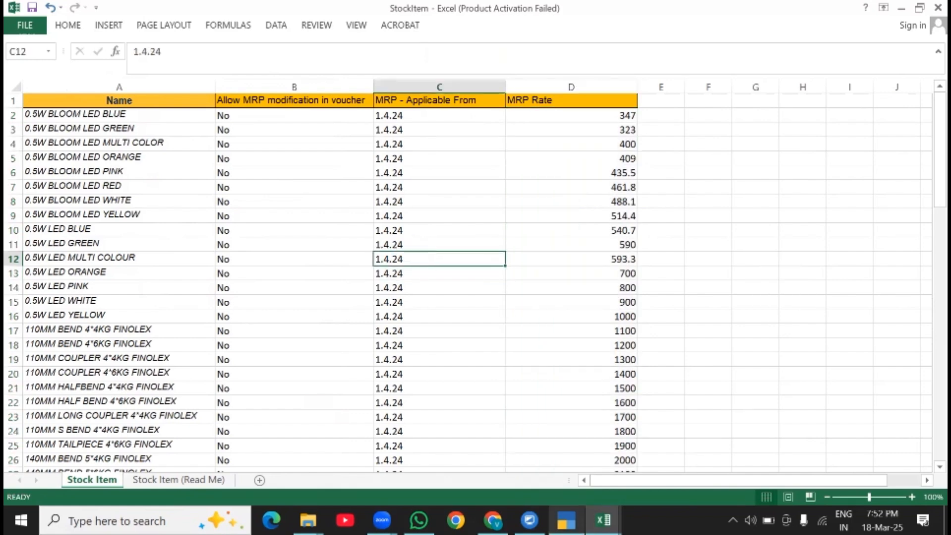
- Switch to TallyPrime and open the Import Masters settings from the Gateway of Tally
click(566, 520)
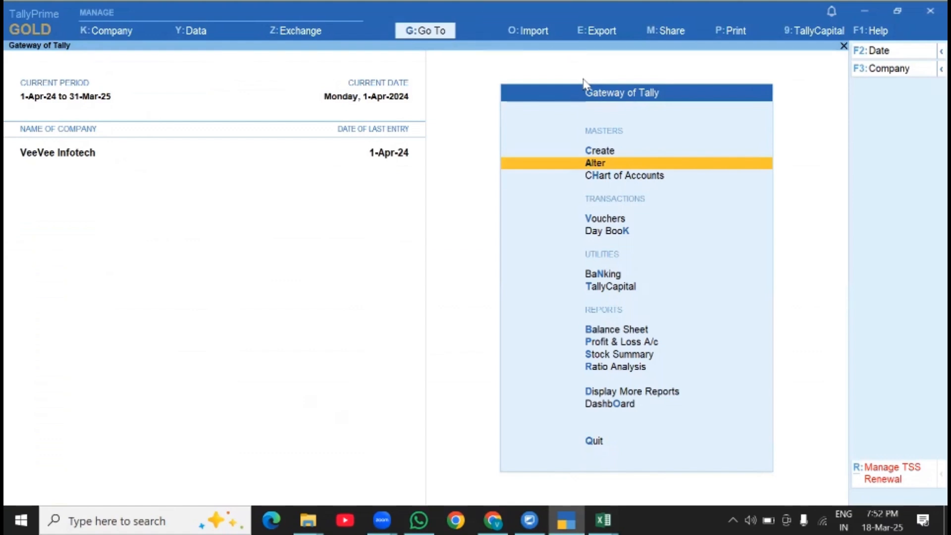
click(524, 38)
click(524, 32)
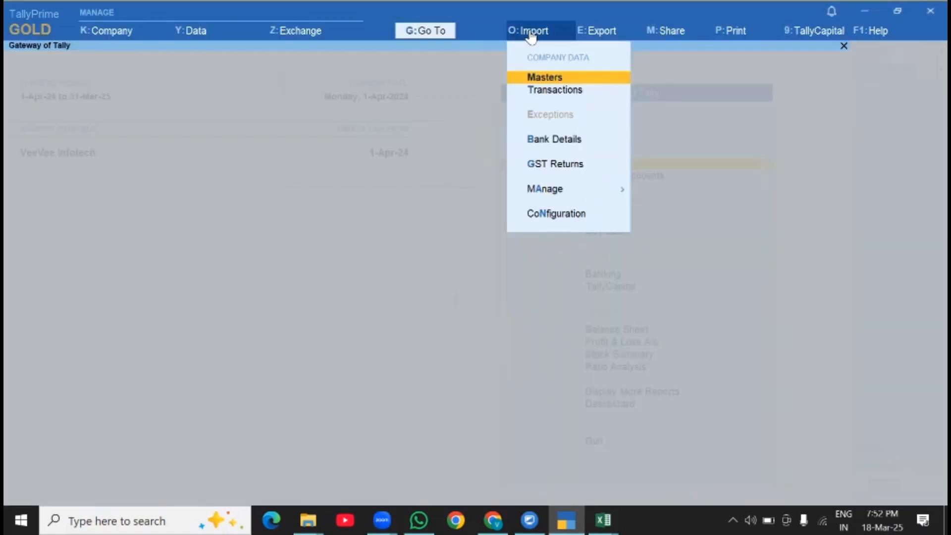
click(534, 79)
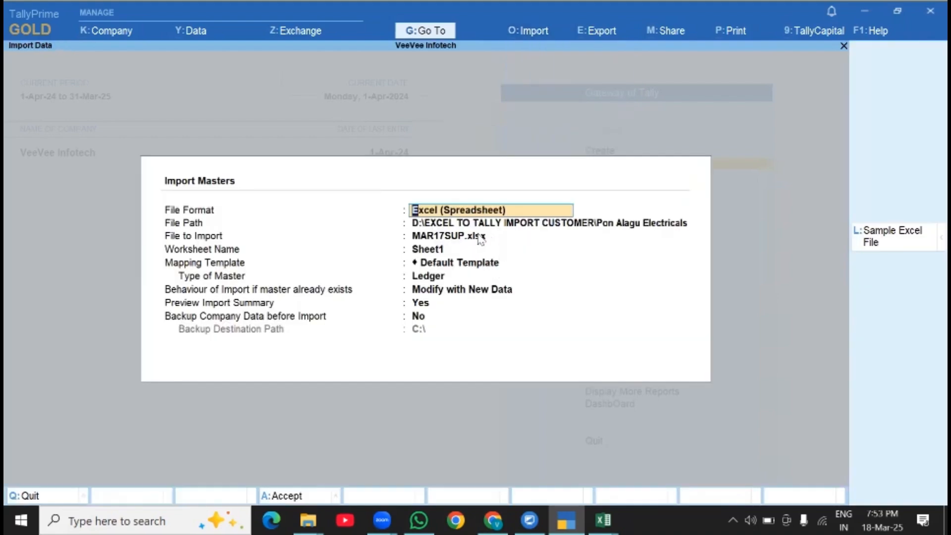
- For the file to import, choose to specify a custom path instead of using the listed folder
click(499, 237)
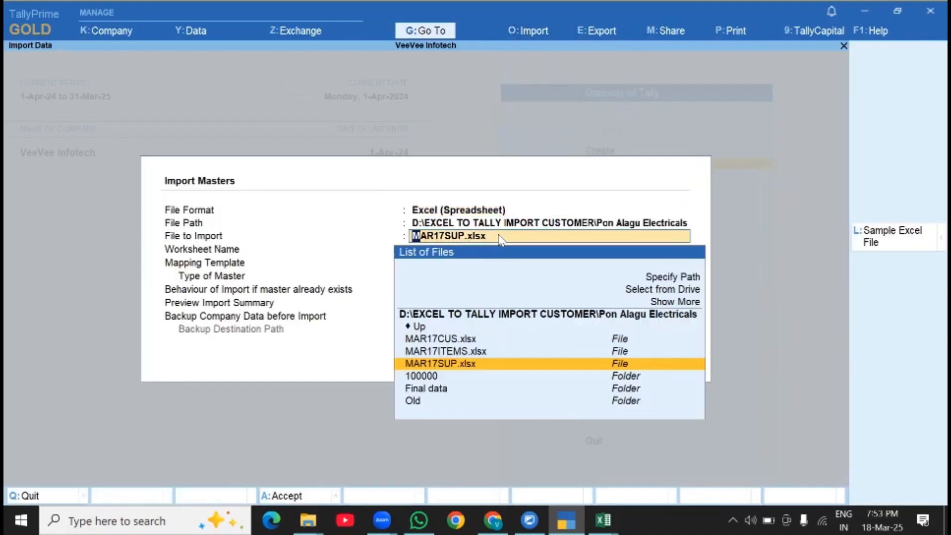
key(Down)
key(Down)
key(Down)
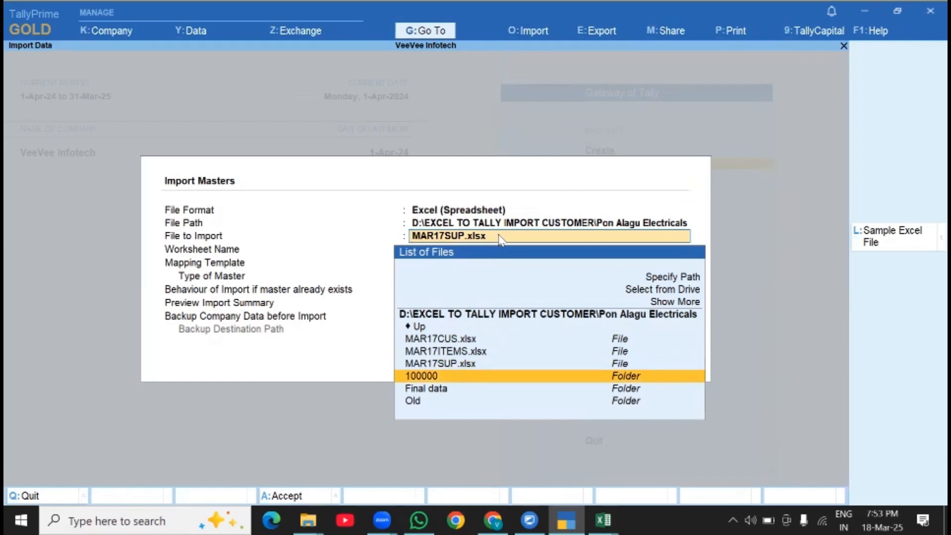
key(Up)
key(Up)
key(Up)
key(Up)
key(Up)
key(Up)
key(Up)
key(Up)
key(Up)
key(Up)
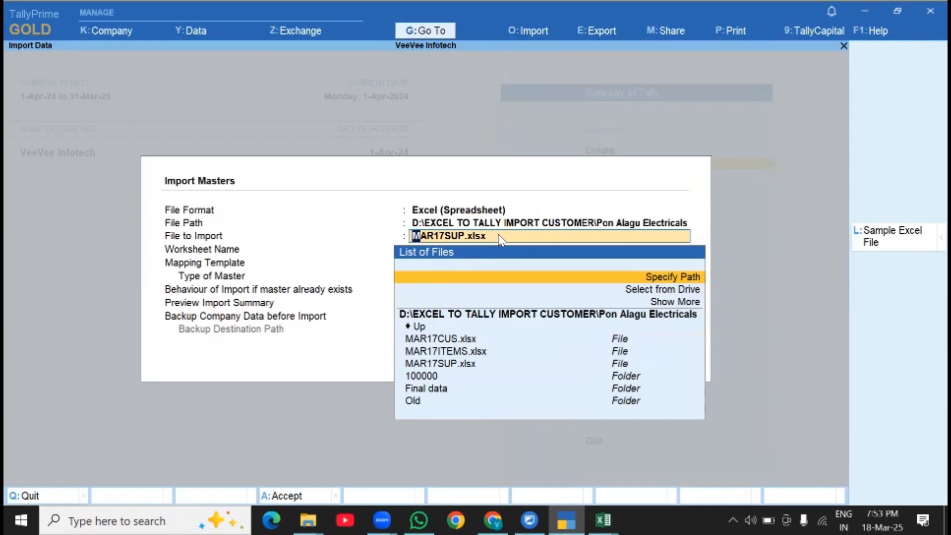
key(Return)
- Copy the IMPORT FILES folder path from File Explorer, set D:\IMPORT FILES as the file path in TallyPrime and select StockItem.xlsx
mouse_move(309, 519)
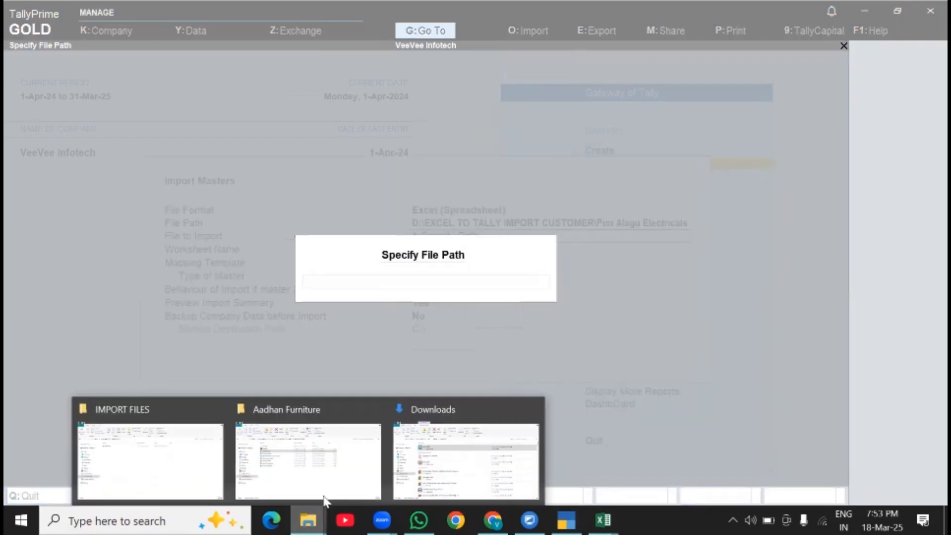
click(169, 456)
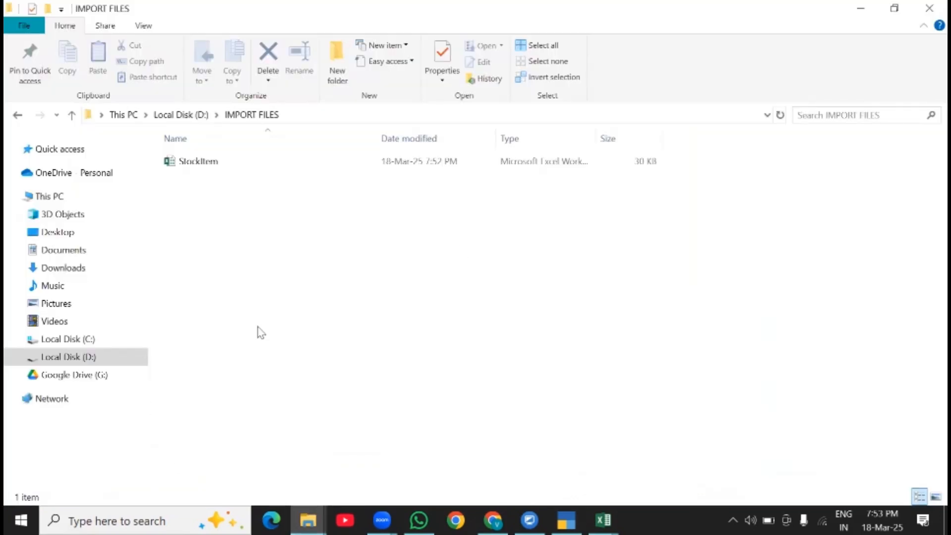
key(alt+d)
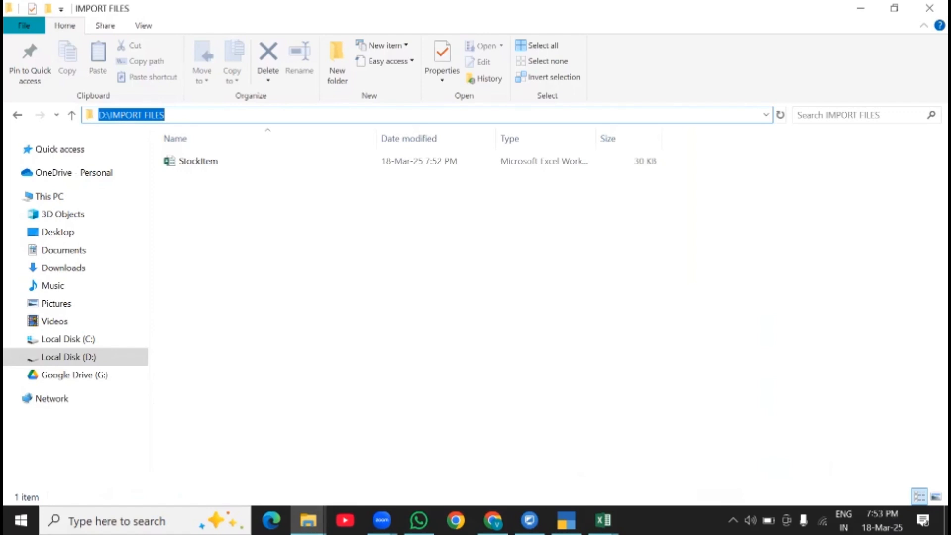
click(566, 520)
key(ctrl+alt+v)
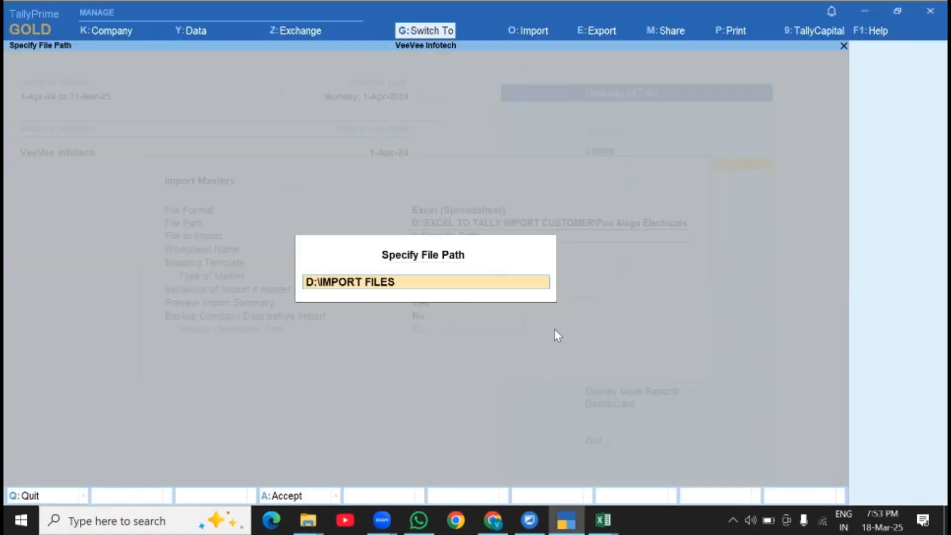
key(Return)
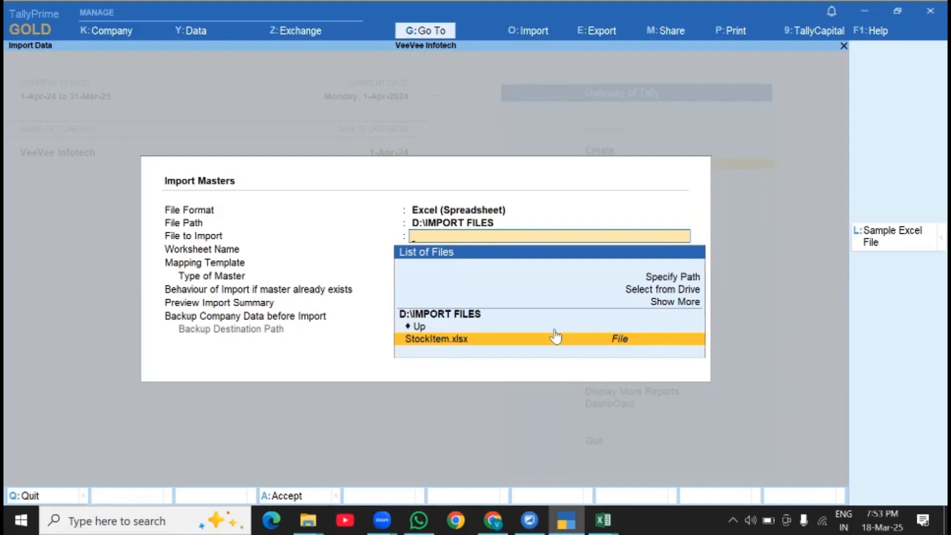
click(556, 337)
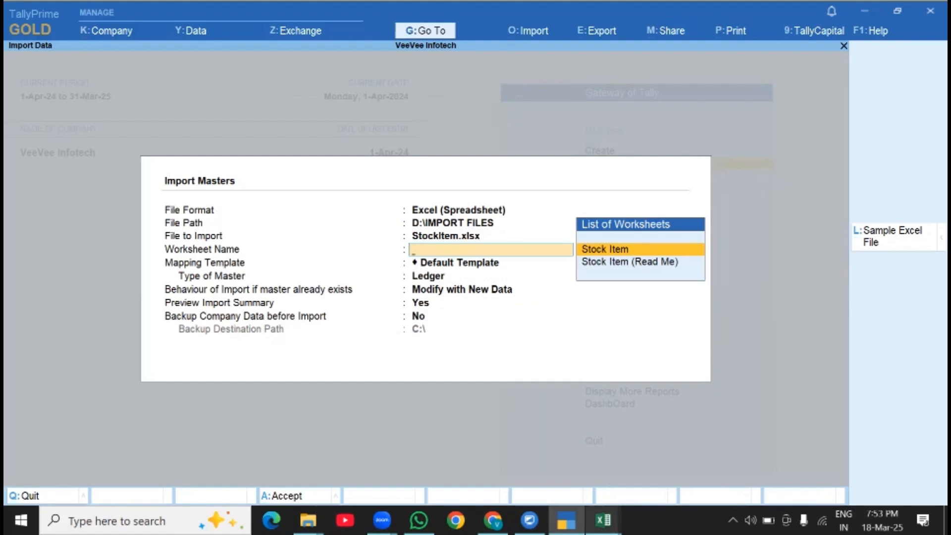
- Check the sheet name in the StockItem workbook in Excel and select the Stock Item worksheet for the TallyPrime import
mouse_move(603, 520)
click(515, 448)
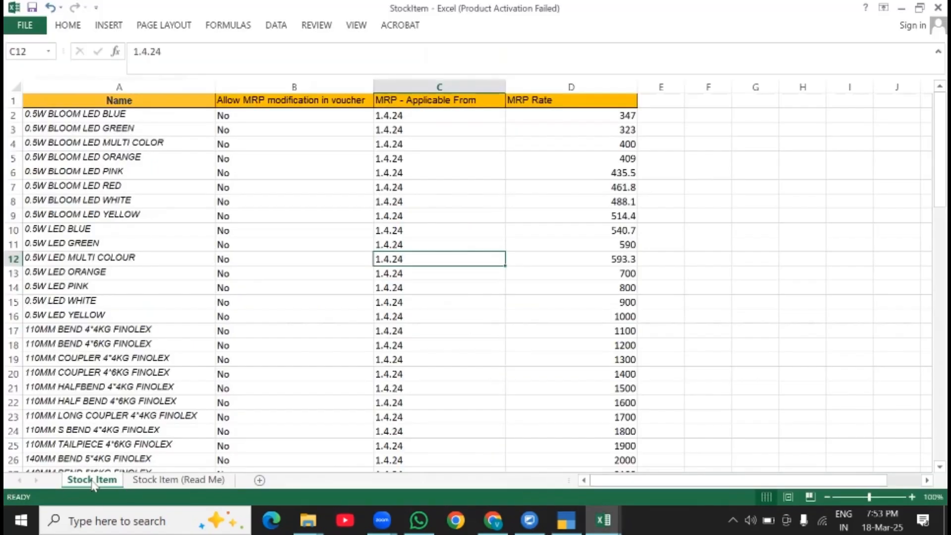
key(alt+Tab)
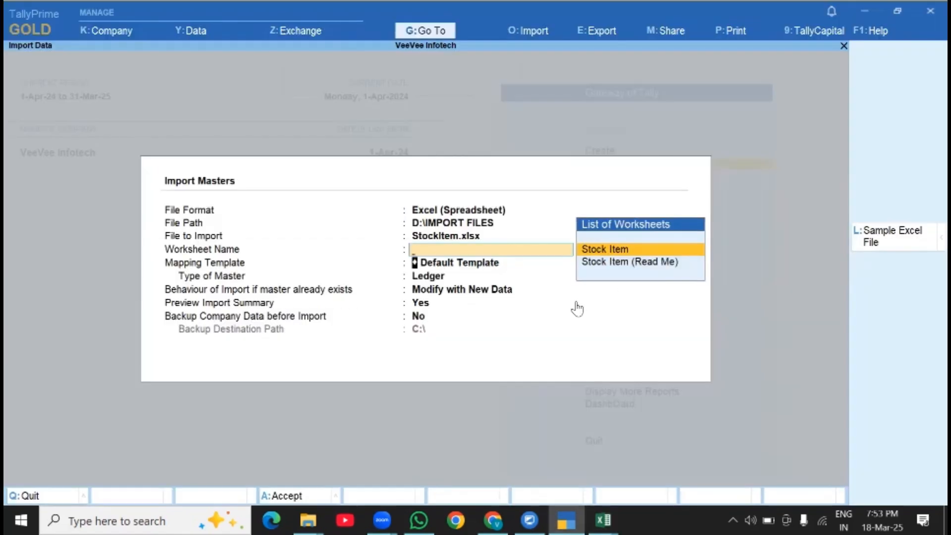
key(Return)
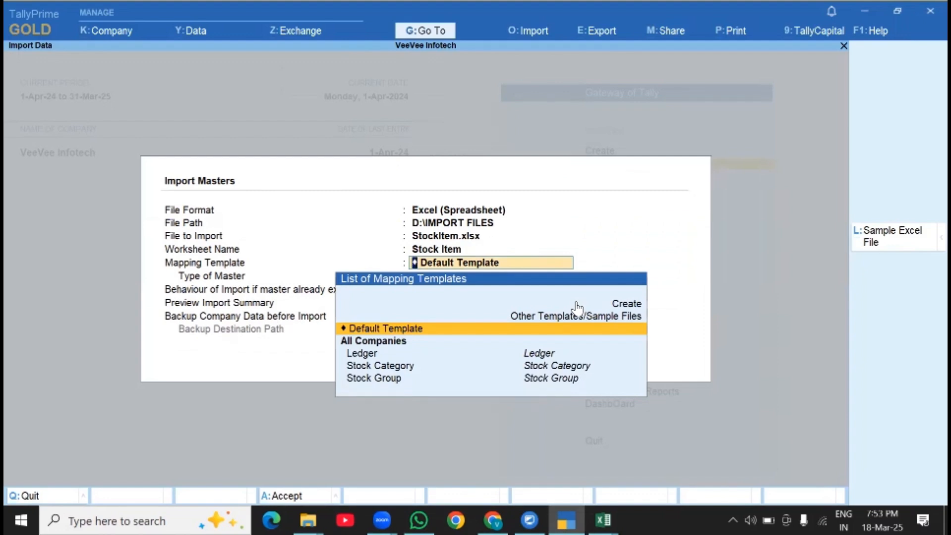
- Keep the Default Template for mapping and set the type of master to Stock Item
key(Return)
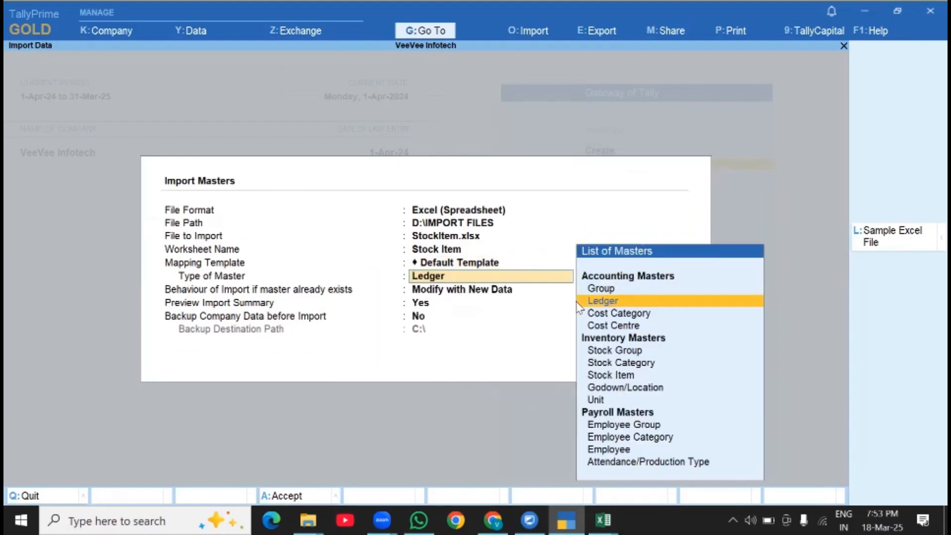
text(S)
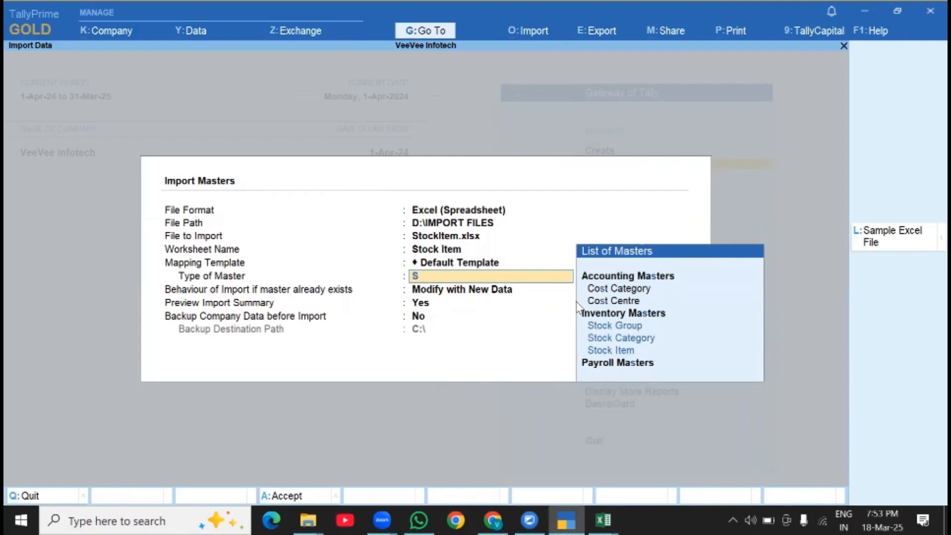
text(tock)
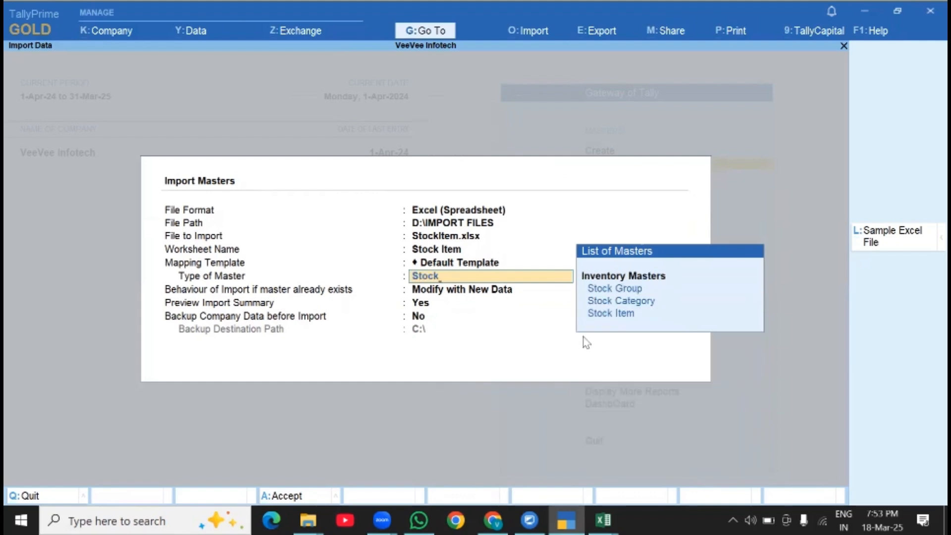
key(Down)
key(Down)
key(Return)
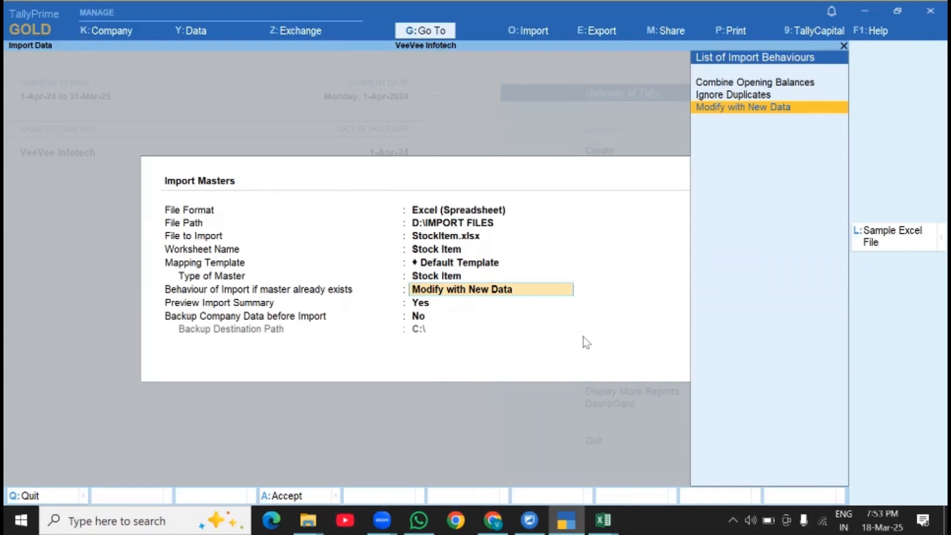
- Accept Modify with New Data, import preview Yes and company backup No, and import the stock items from the preview summary
key(Return)
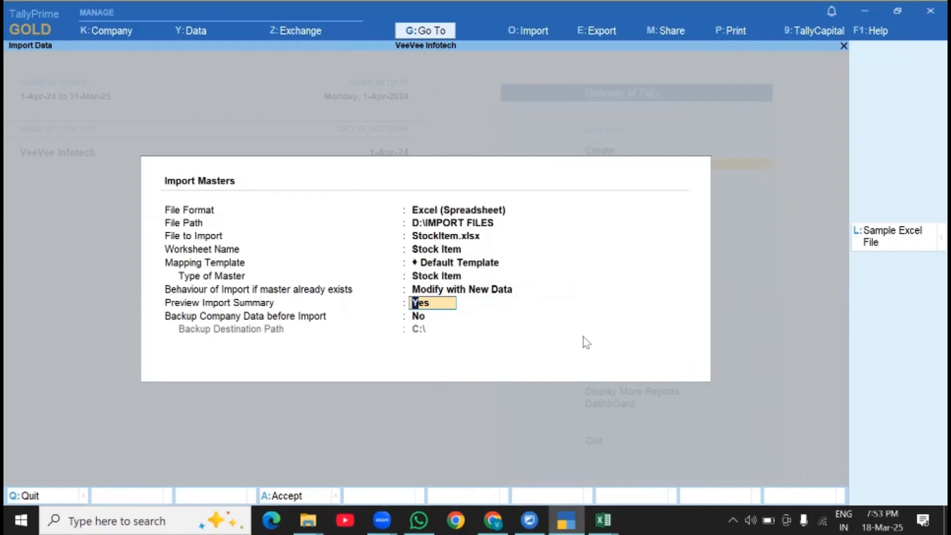
key(Return)
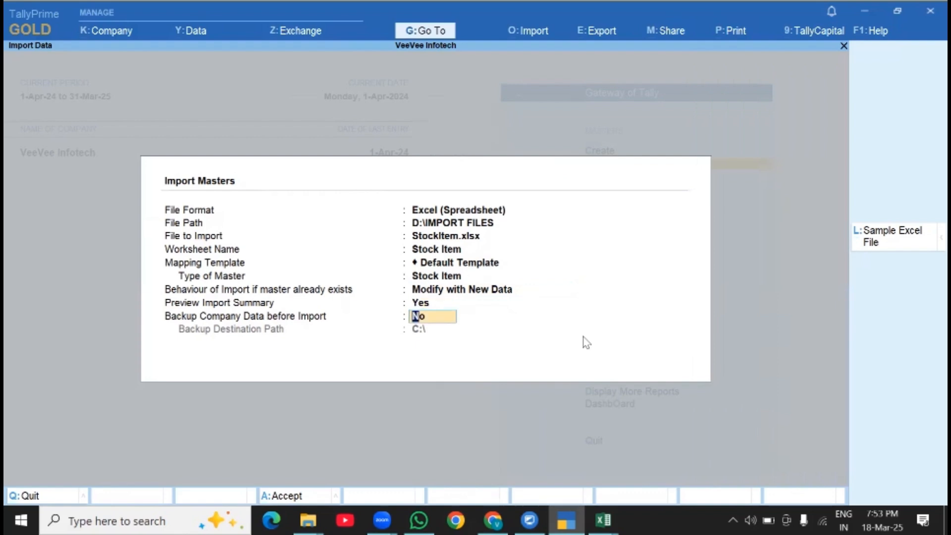
key(Return)
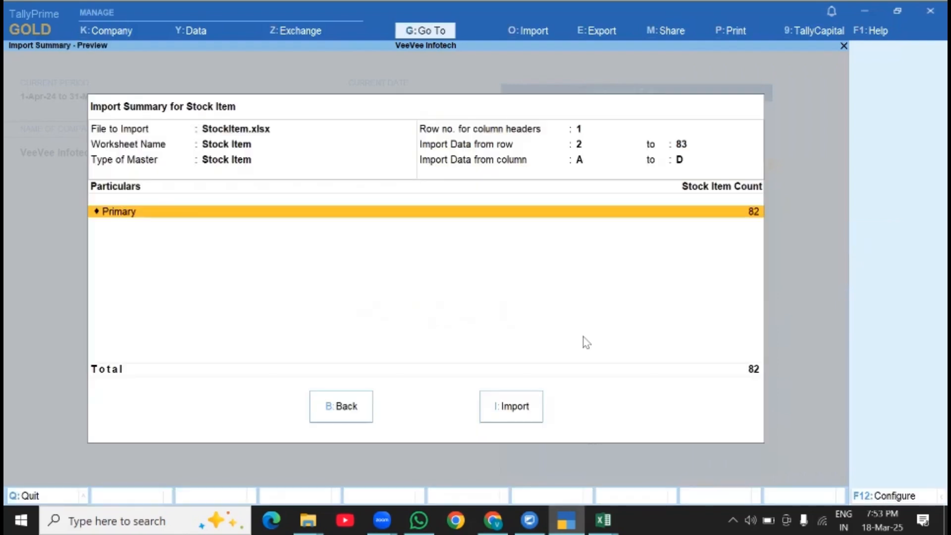
click(516, 406)
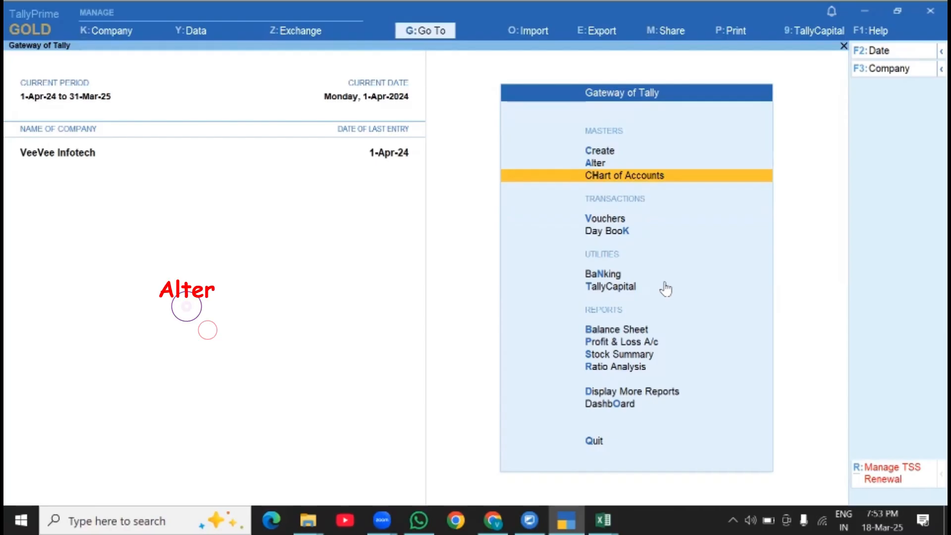
- Open the Stock Item list under Inventory Masters for master alteration in TallyPrime
key(a)
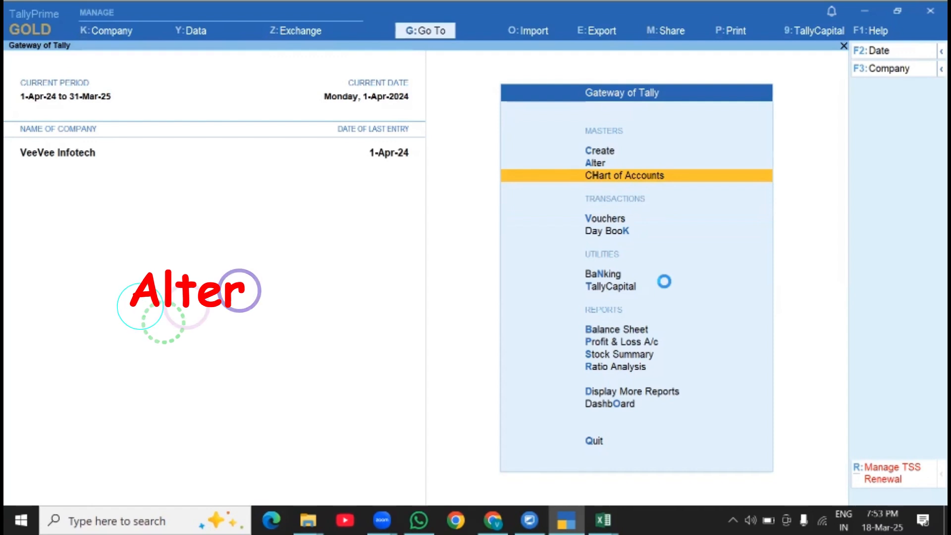
key(Down)
key(Down)
key(Down)
key(Down)
key(Down)
key(Down)
key(Down)
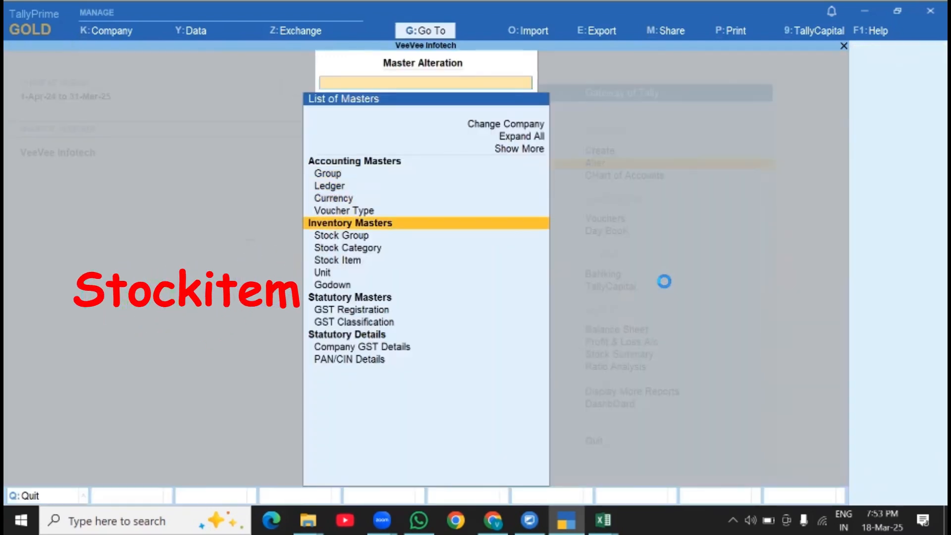
key(Return)
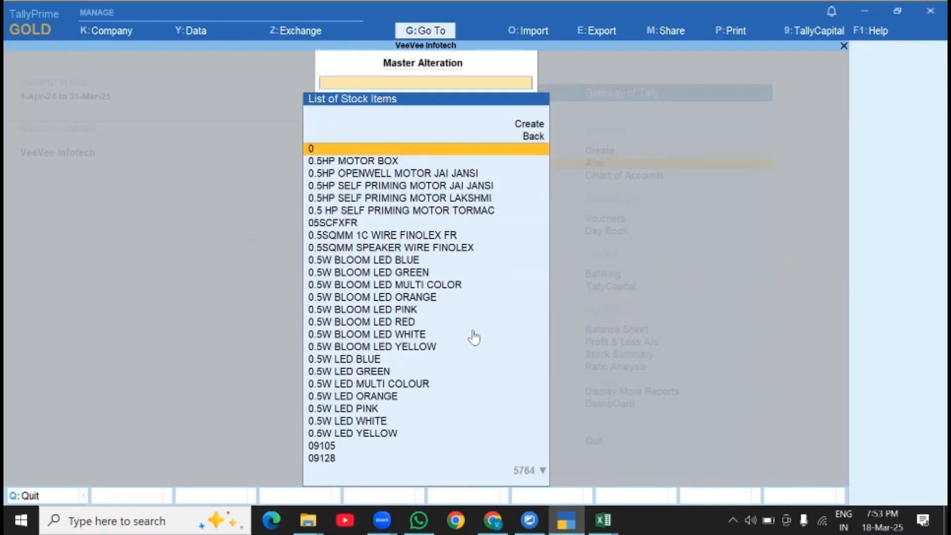
- Copy the item name 0.5W BLOOM LED BLUE from the StockItem workbook in Excel and open that item for alteration in TallyPrime
mouse_move(603, 519)
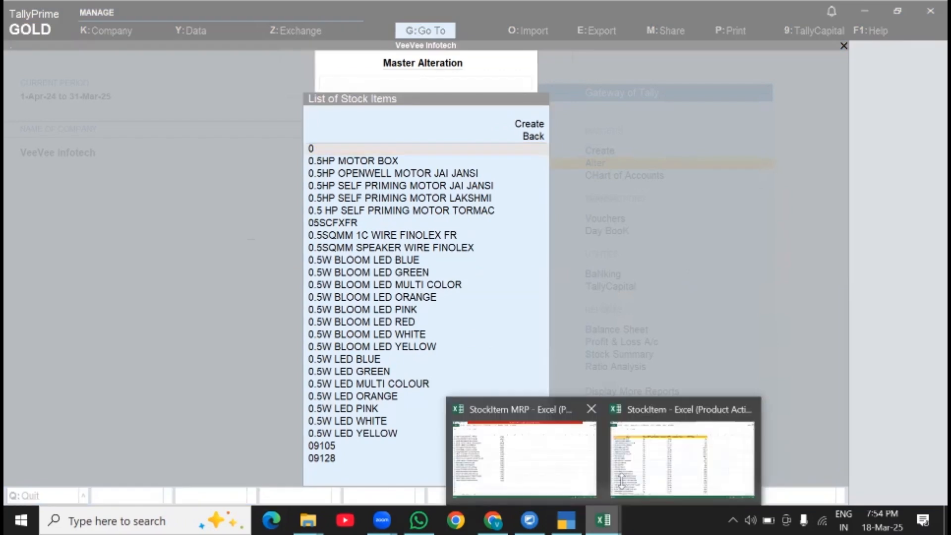
click(484, 434)
click(63, 115)
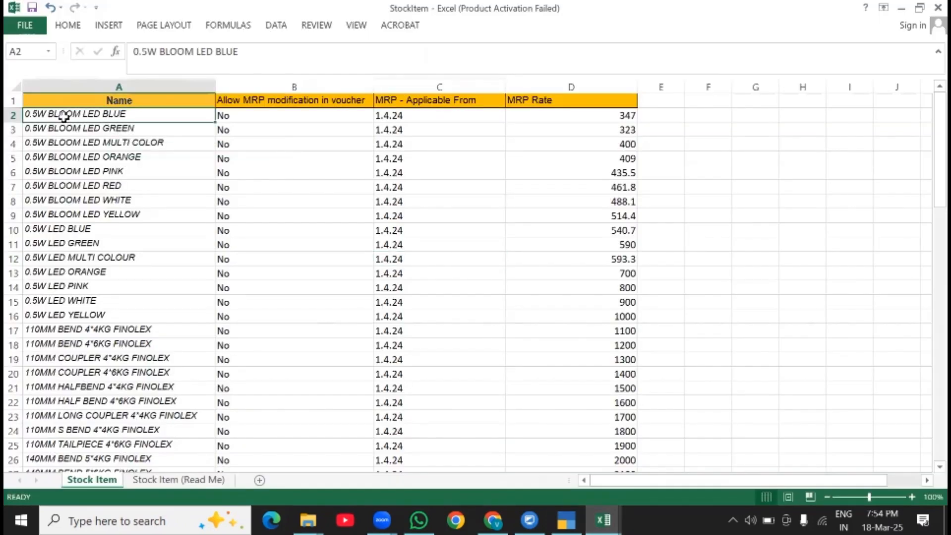
key(ctrl+c)
click(566, 520)
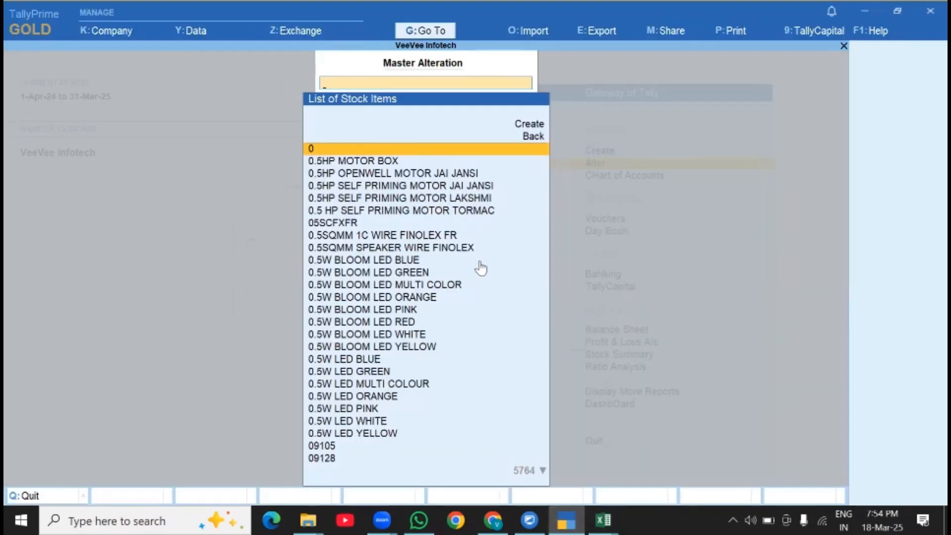
key(ctrl+v)
key(Return)
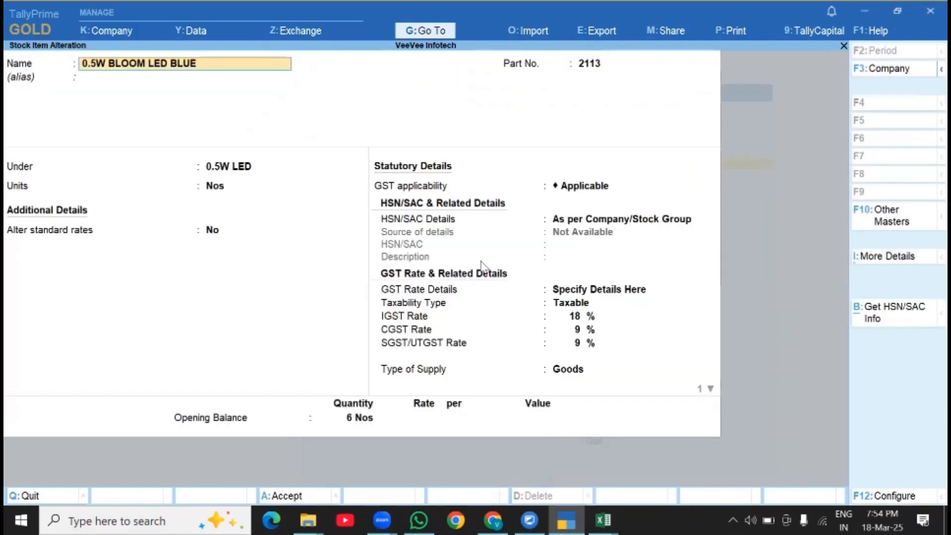
- Set Set/Alter MRP details to Yes for 0.5W BLOOM LED BLUE, check its MRP rate, and quit the item without saving
click(574, 368)
key(Return)
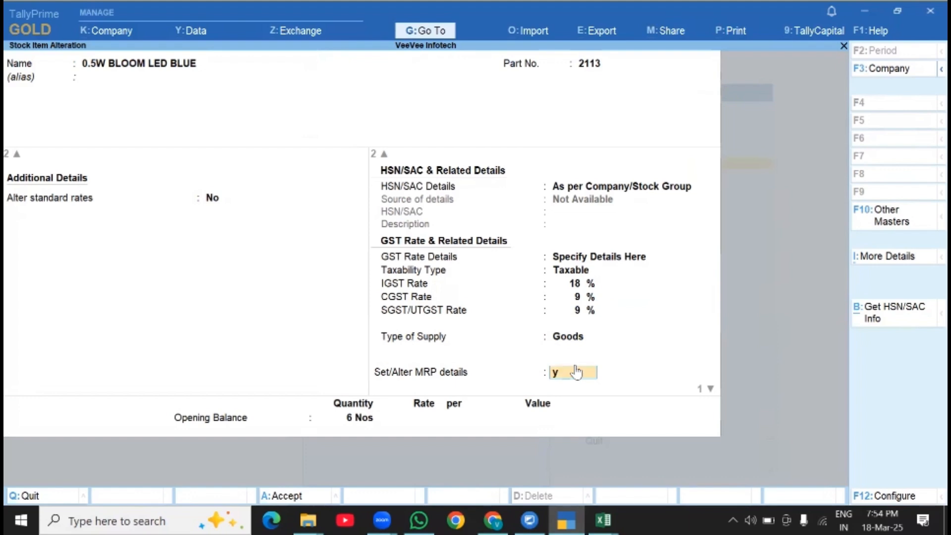
key(Return)
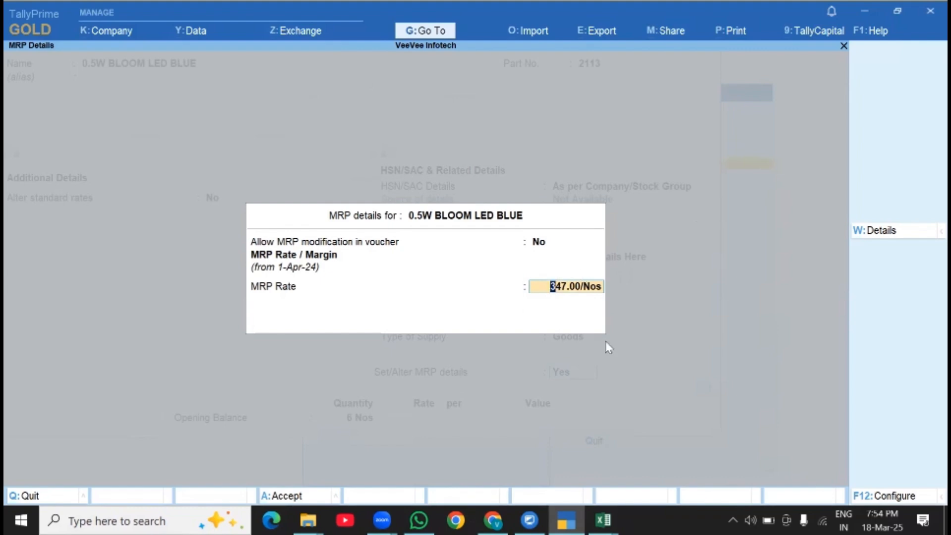
key(Escape)
key(Escape)
key(y)
key(Escape)
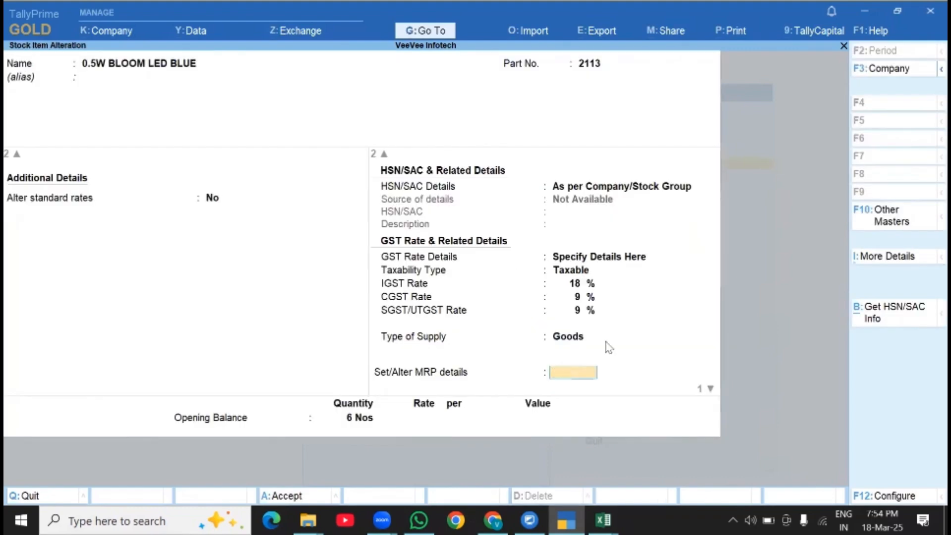
key(Escape)
key(y)
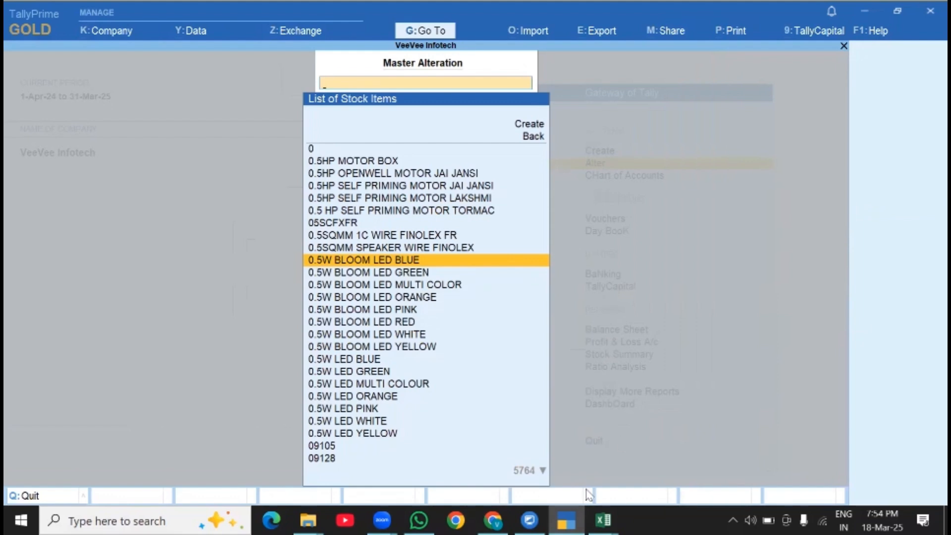
- Copy the item name 0.5W LED BLUE from the StockItem workbook in Excel and open that item for alteration in TallyPrime
click(602, 520)
click(663, 448)
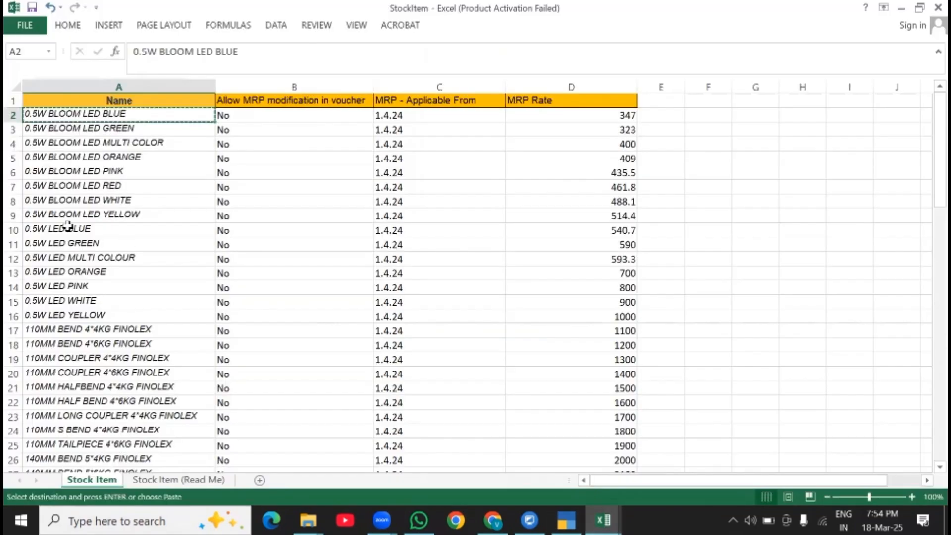
click(82, 227)
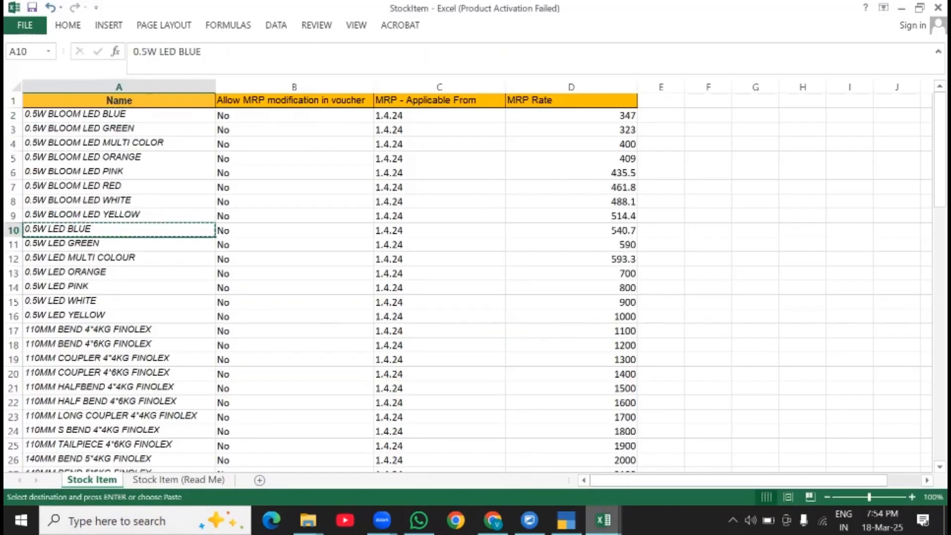
click(566, 520)
key(ctrl+v)
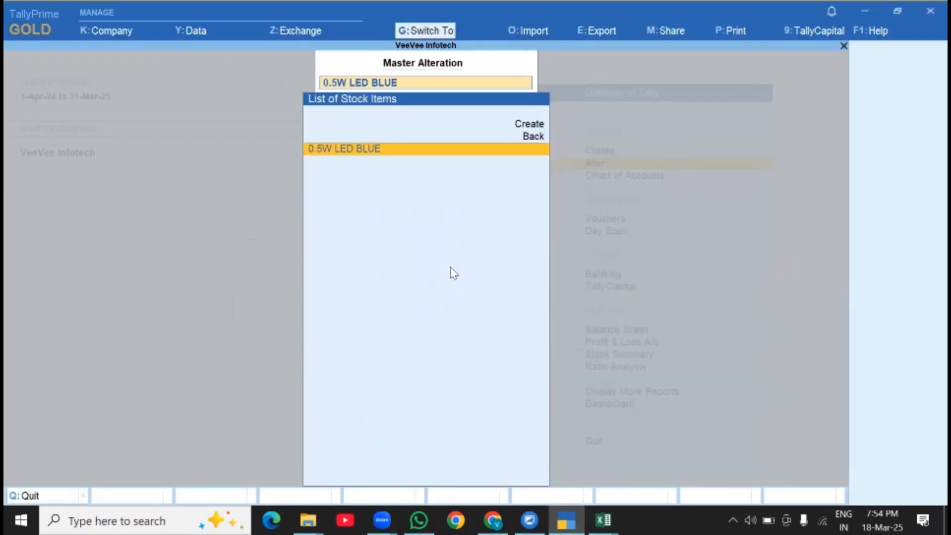
key(Return)
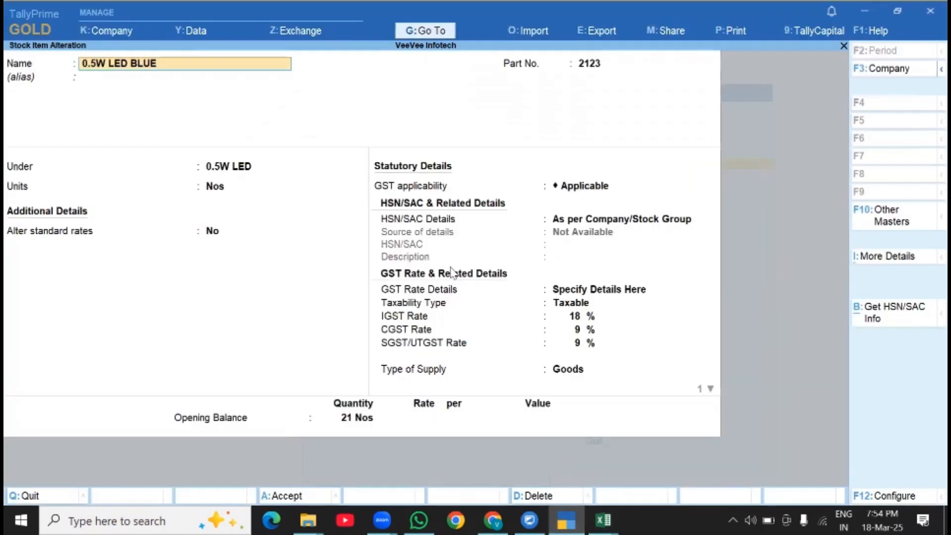
- Set Set/Alter MRP details to Yes for 0.5W LED BLUE and check its MRP rate, staying in the MRP details
click(557, 369)
key(Return)
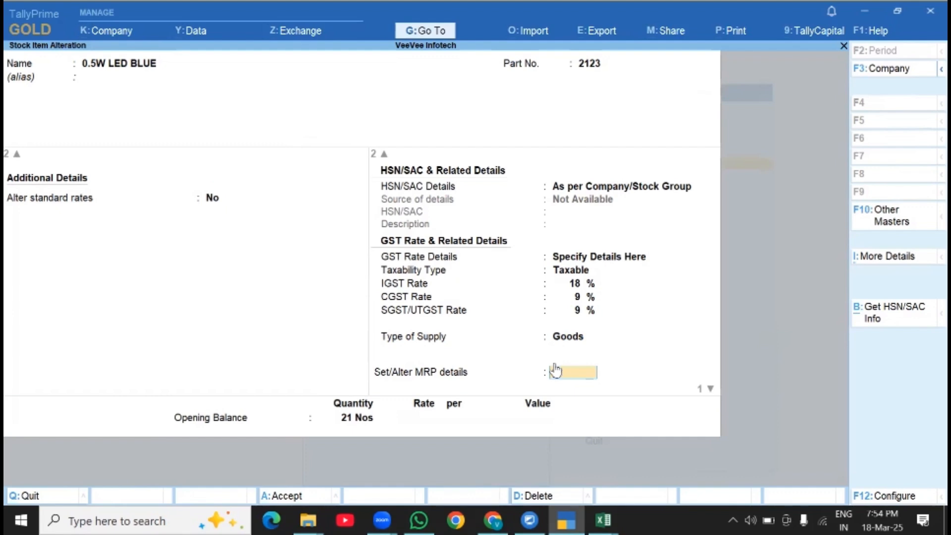
text(y)
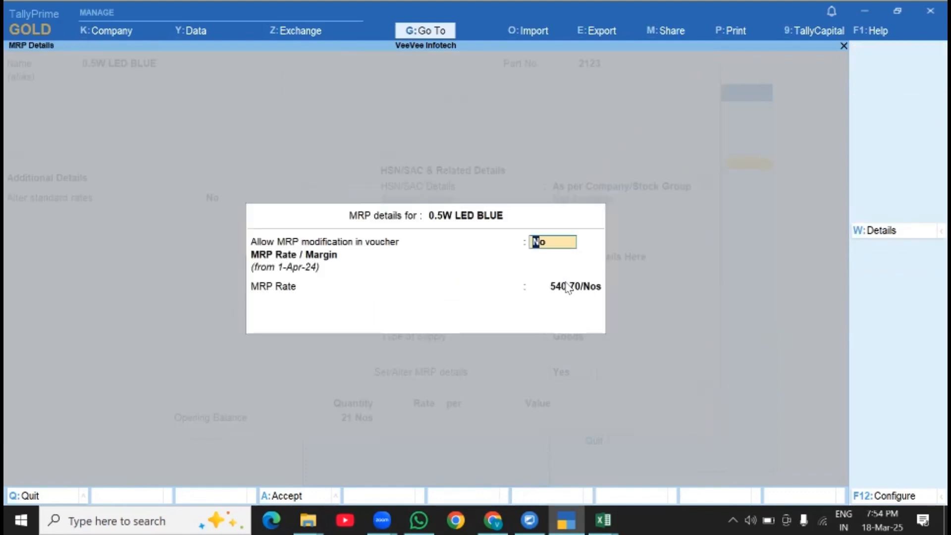
click(568, 287)
key(Escape)
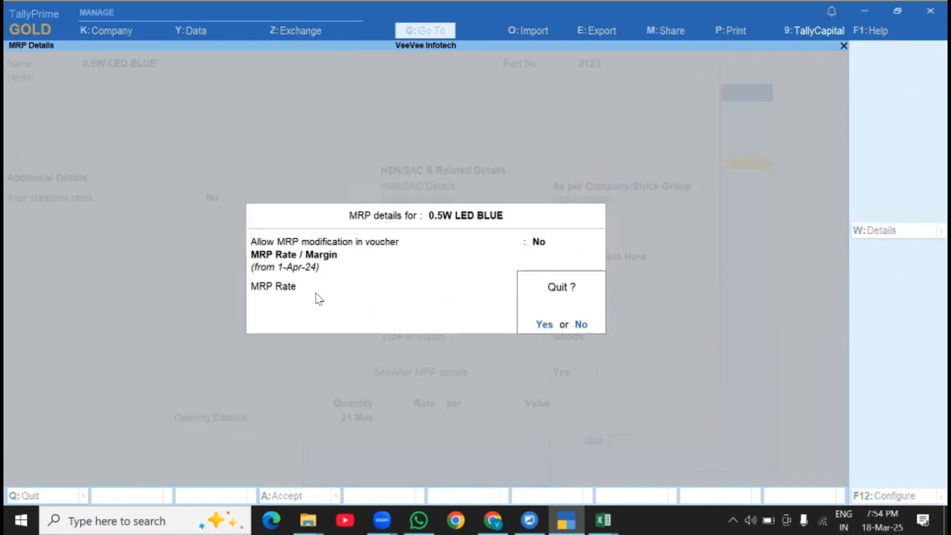
key(n)
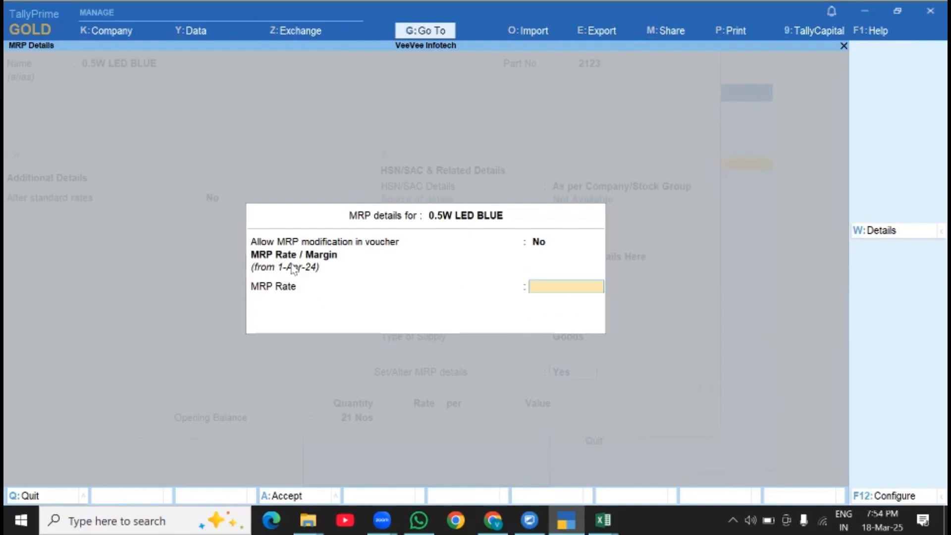
- Check the Applicable From date and rate in the detailed MRP list of 0.5W LED BLUE, and return to the Gateway of Tally without saving
click(876, 230)
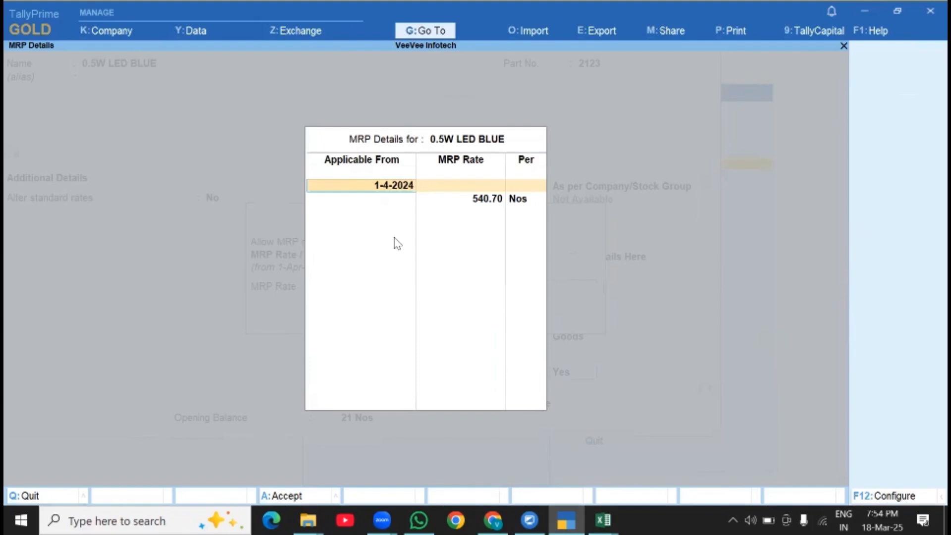
key(Escape)
key(Escape)
key(y)
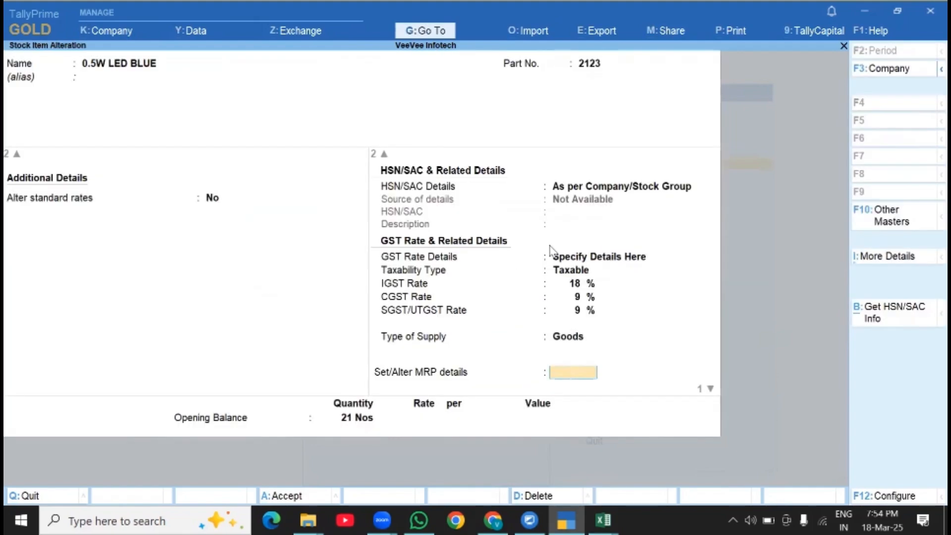
key(Escape)
key(y)
key(Escape)
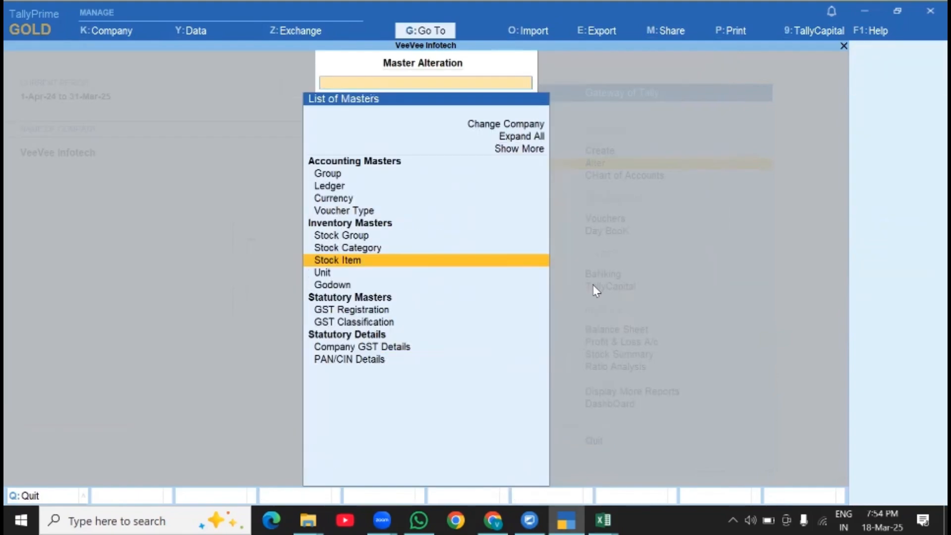
key(Escape)
key(Escape)
key(n)
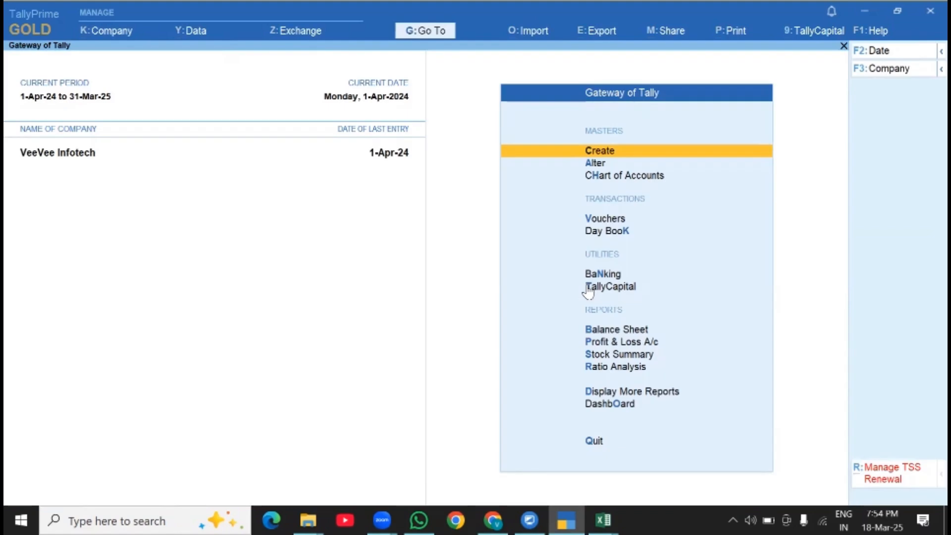
- Start a sales voucher dated 1-Apr-24, select the customer as party and accept the dispatch and party details with the Sales ledger
key(Down)
key(Down)
key(Down)
key(Down)
key(Down)
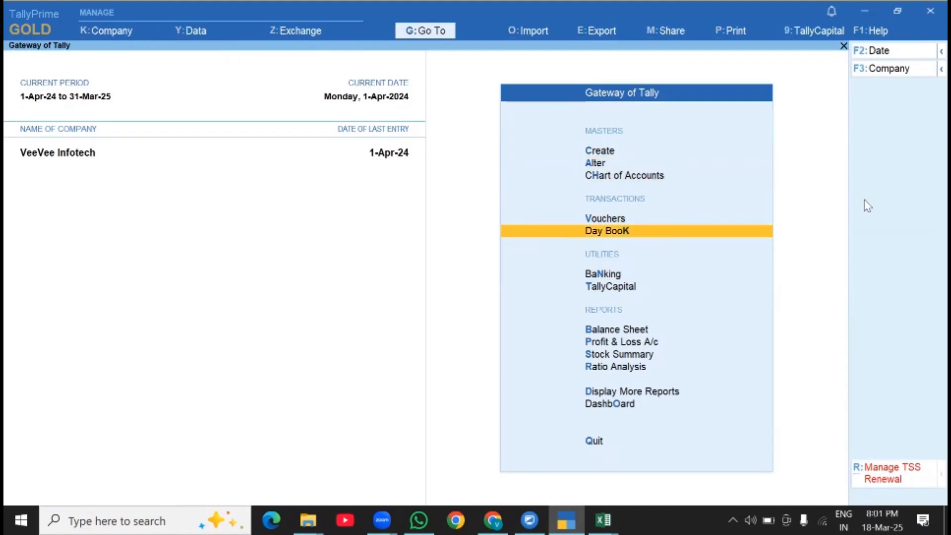
key(Up)
key(Return)
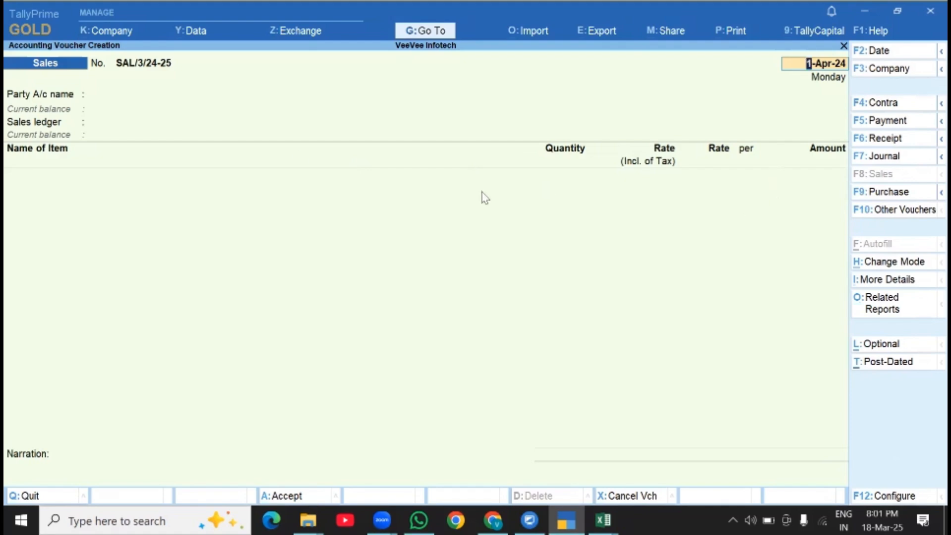
key(Return)
- Add 0.5W LED BLUE to the sales voucher, accept its MRP / Marginal rate and set the quantity to 1 Nos
key(Return)
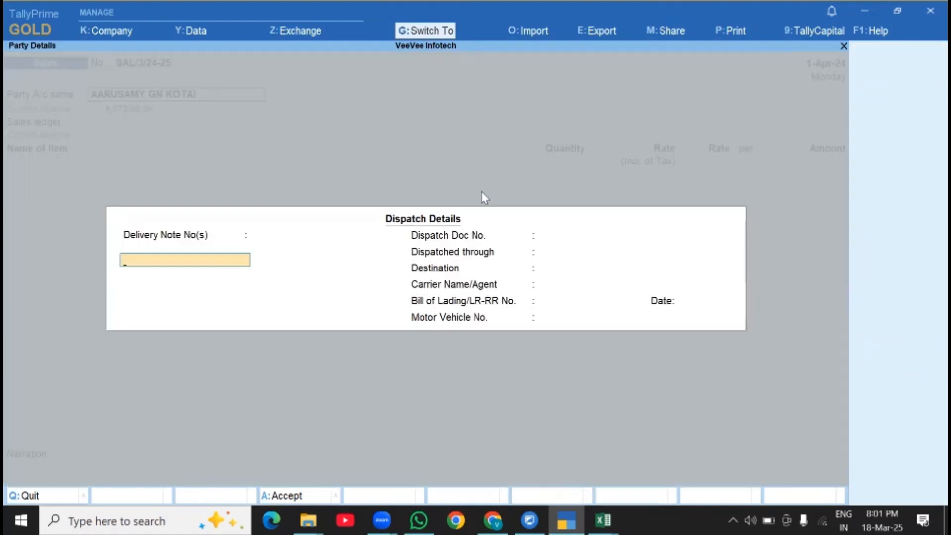
key(ctrl+a)
key(ctrl+a)
key(Return)
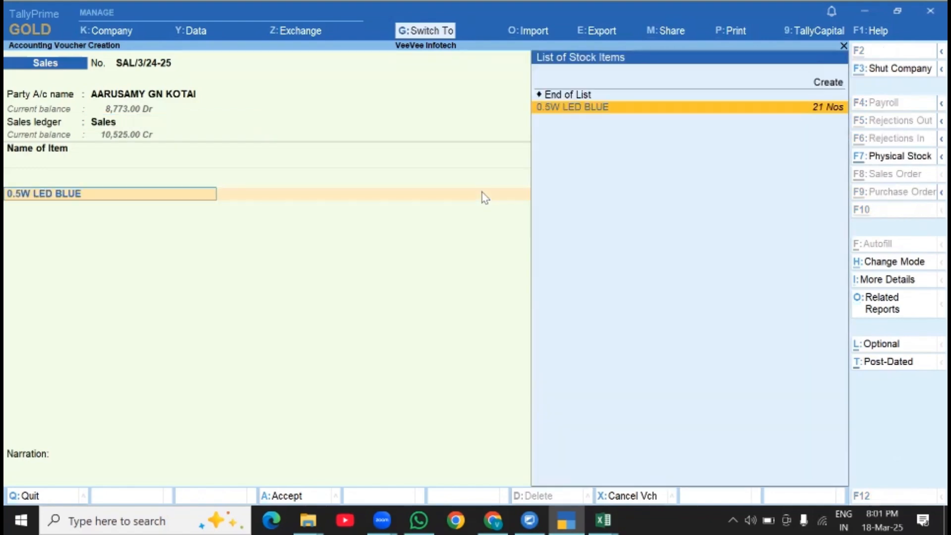
key(Return)
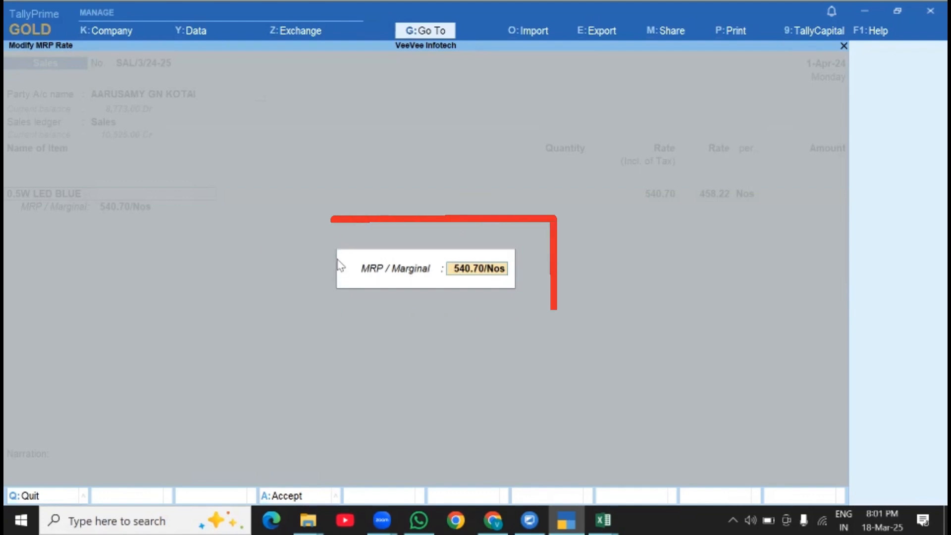
key(Return)
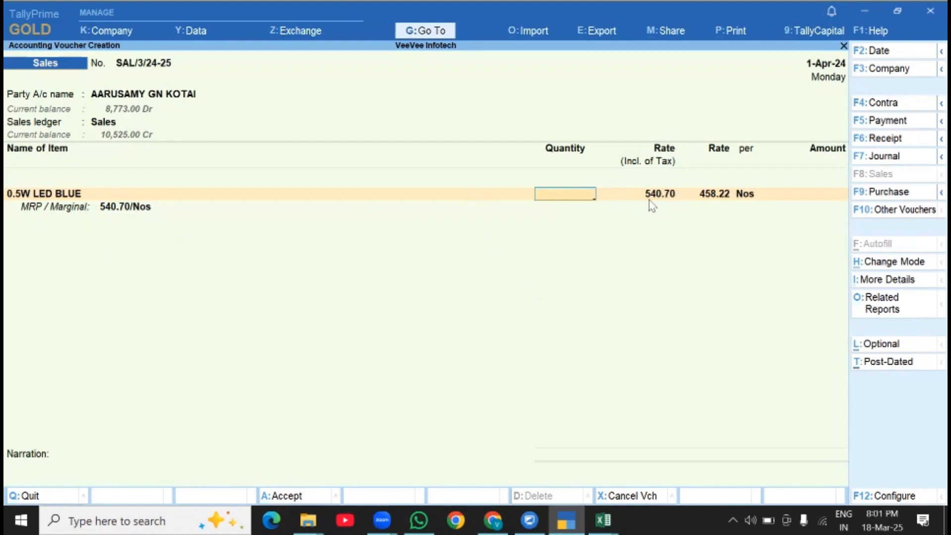
key(Return)
key(Return)
key(Return)
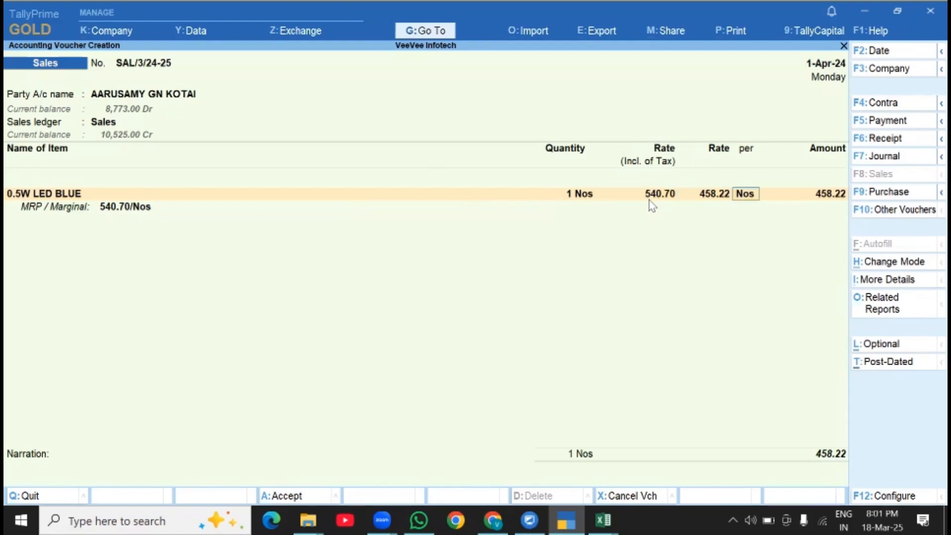
- Change the quantity of 0.5W LED BLUE to 2 Nos, keep its rate and unit, and complete the item line
key(BackSpace)
key(BackSpace)
key(BackSpace)
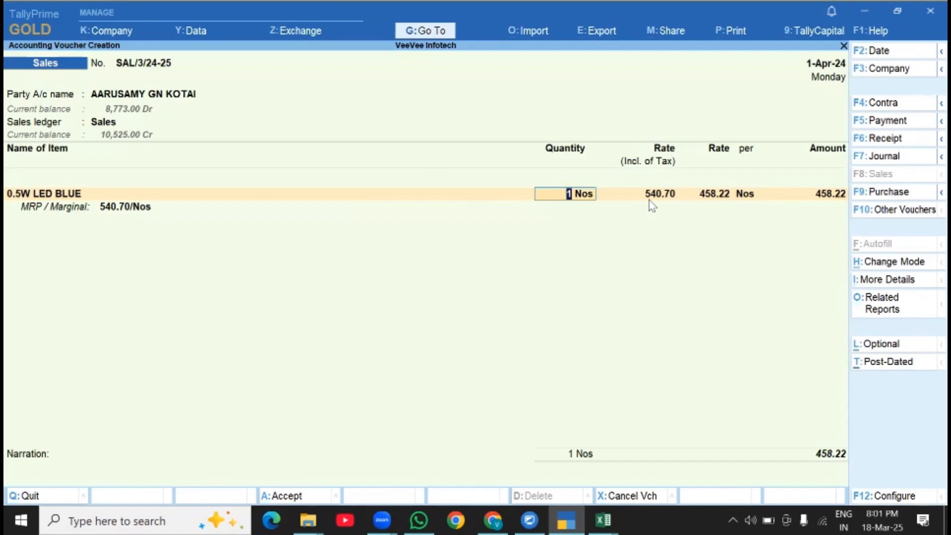
text(2)
key(Return)
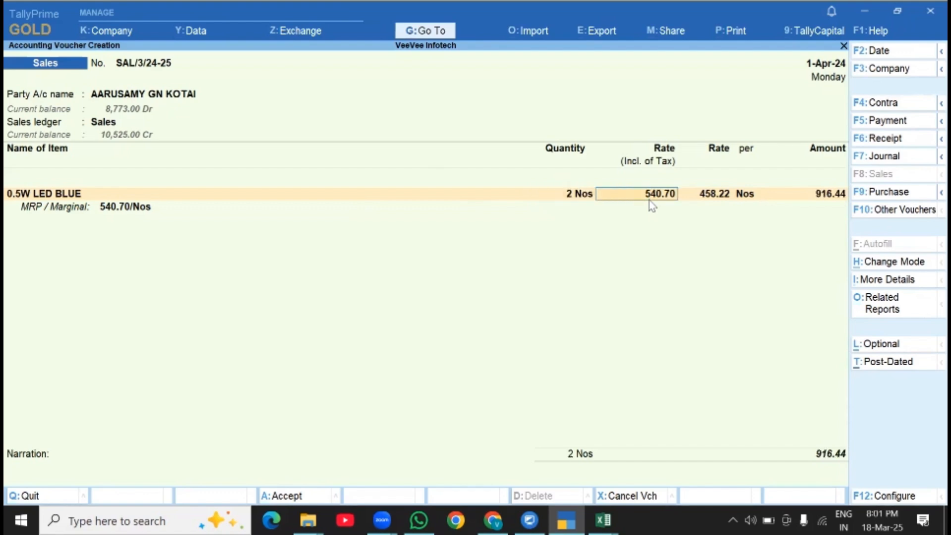
key(Return)
key(Return)
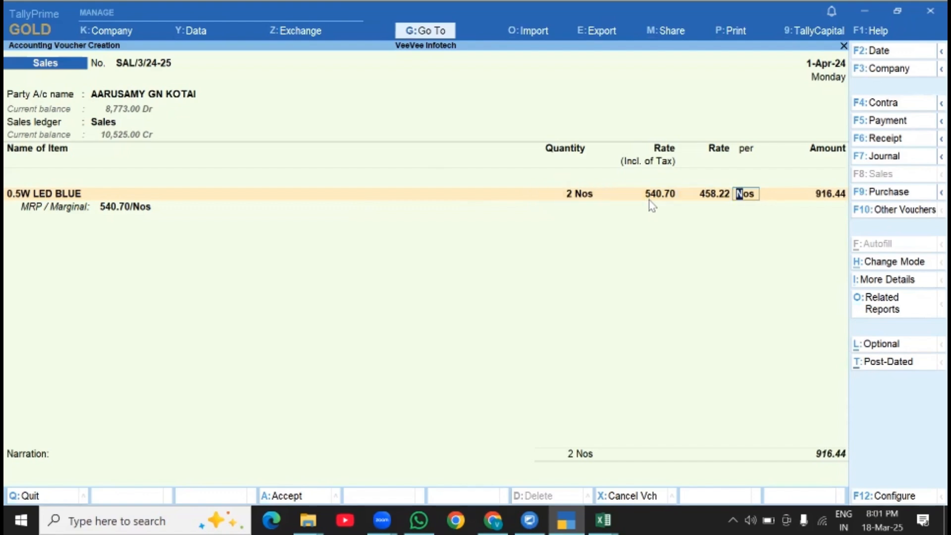
key(Return)
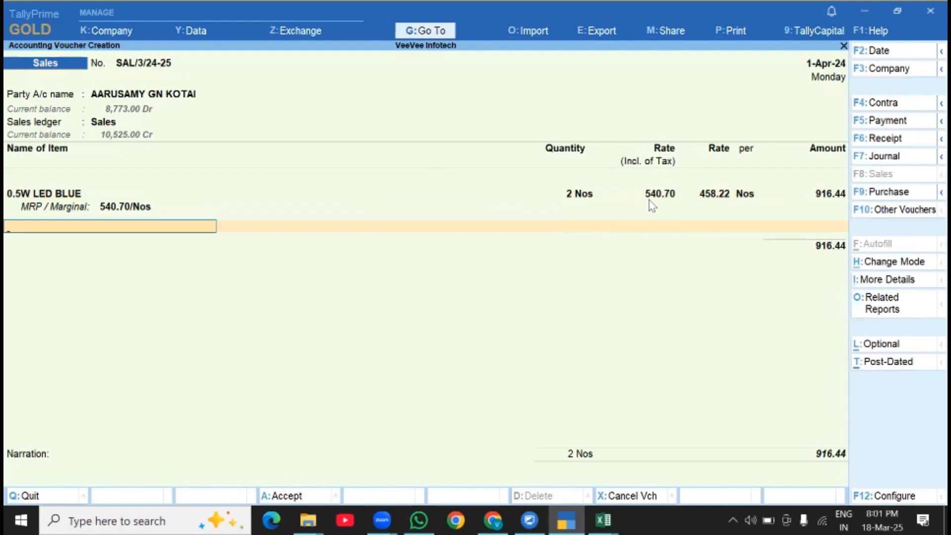
- End the item list and quit the sales voucher without saving it
key(Return)
key(Escape)
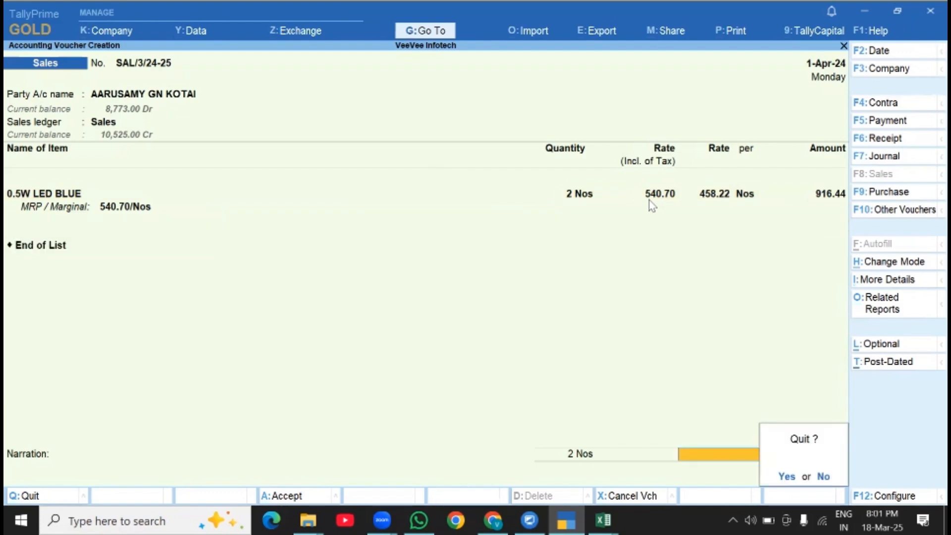
key(y)
key(Escape)
key(n)
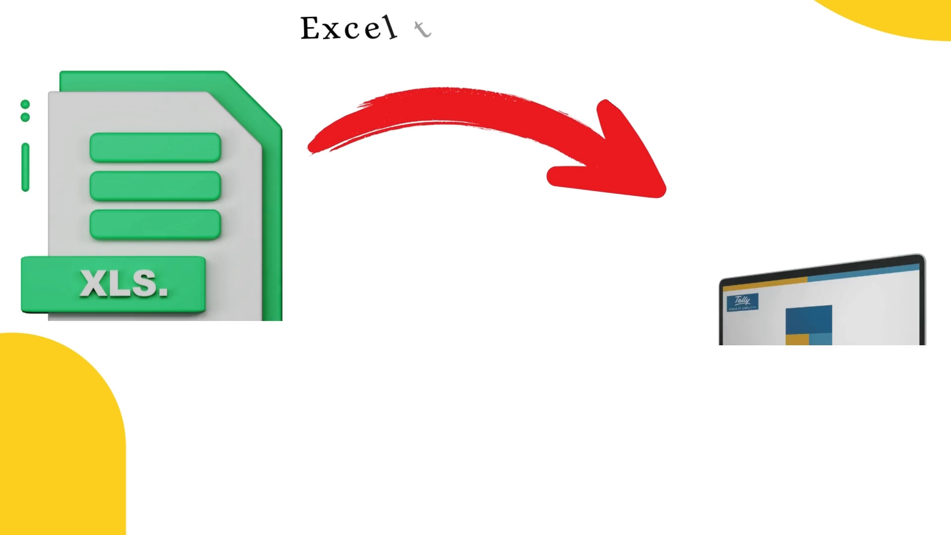